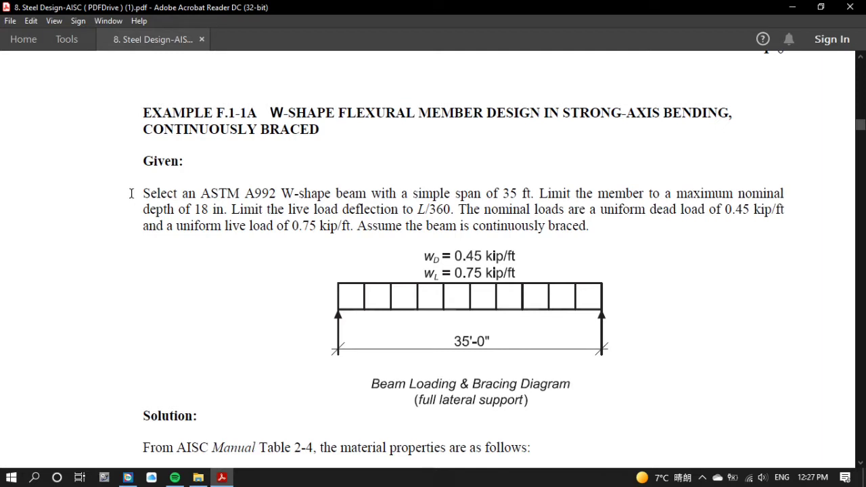
Step: Review the brief: A992 W-shape, 35 ft span, 18 in. depth limit, 0.45/0.75 kip/ft loads
left_click_drag(131, 193, 311, 186)
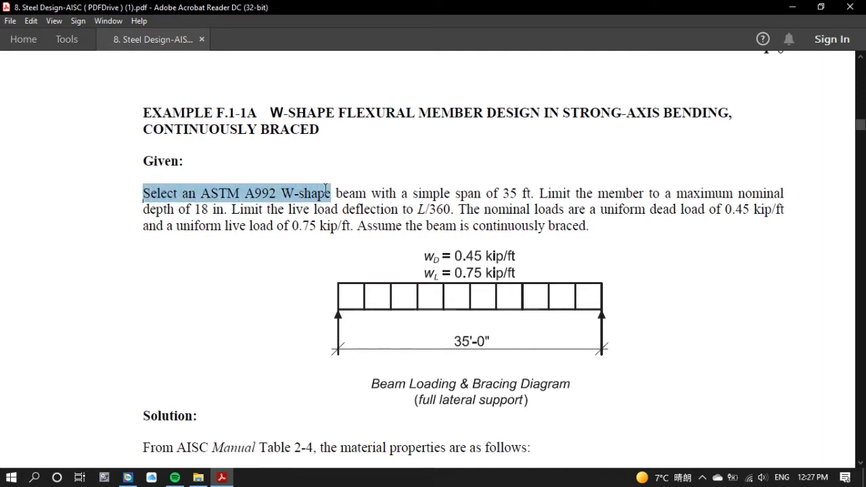
left_click_drag(400, 193, 533, 191)
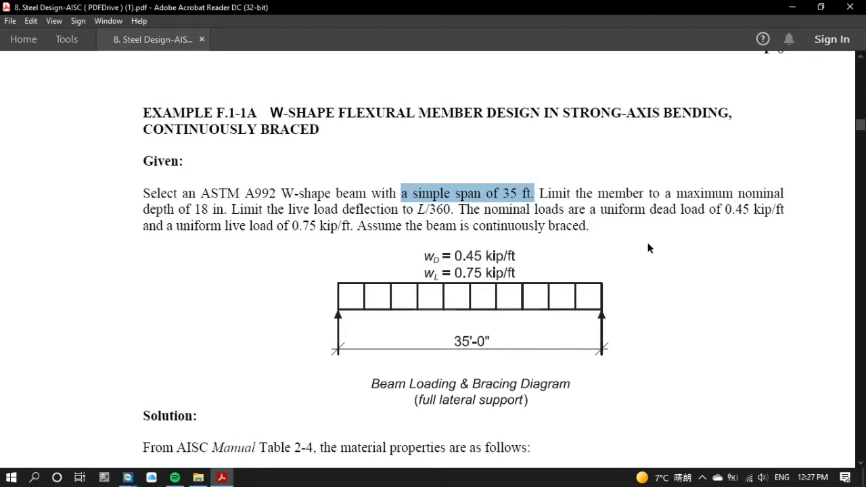
left_click_drag(676, 193, 228, 210)
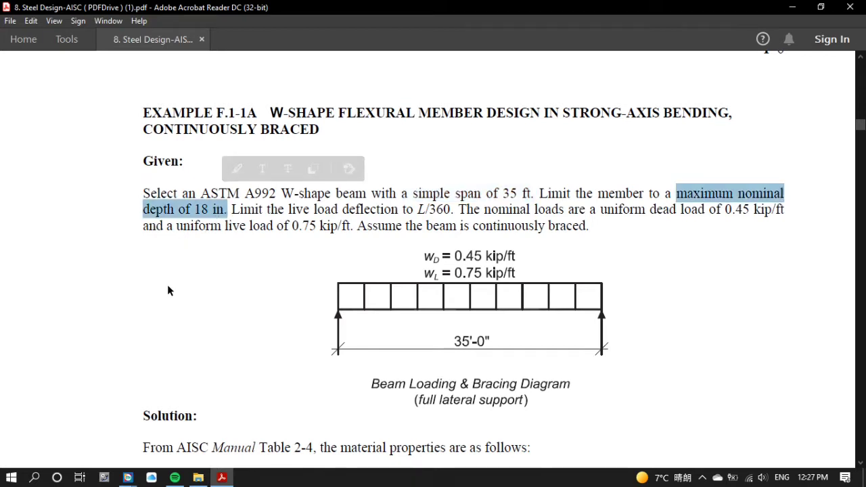
left_click(184, 260)
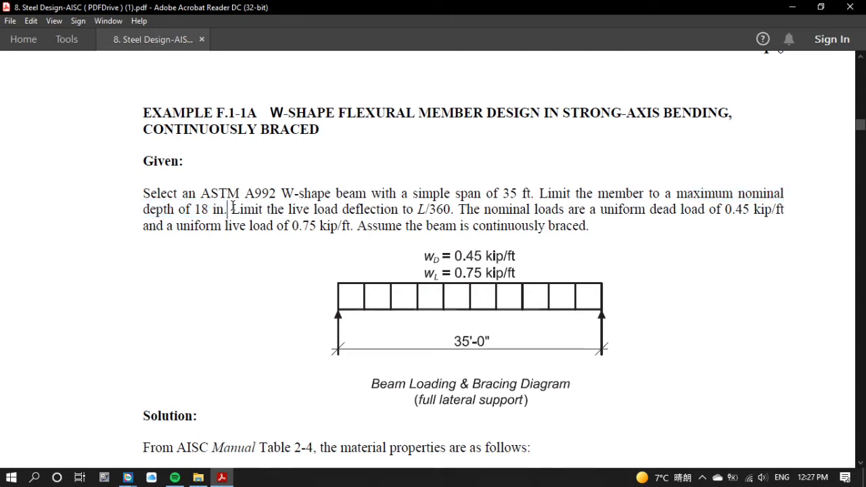
left_click_drag(231, 206, 450, 209)
left_click_drag(595, 211, 783, 215)
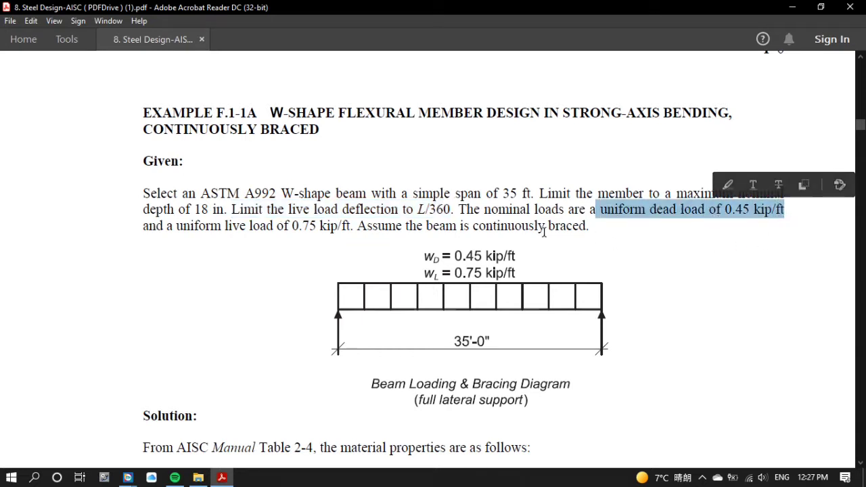
left_click(221, 248)
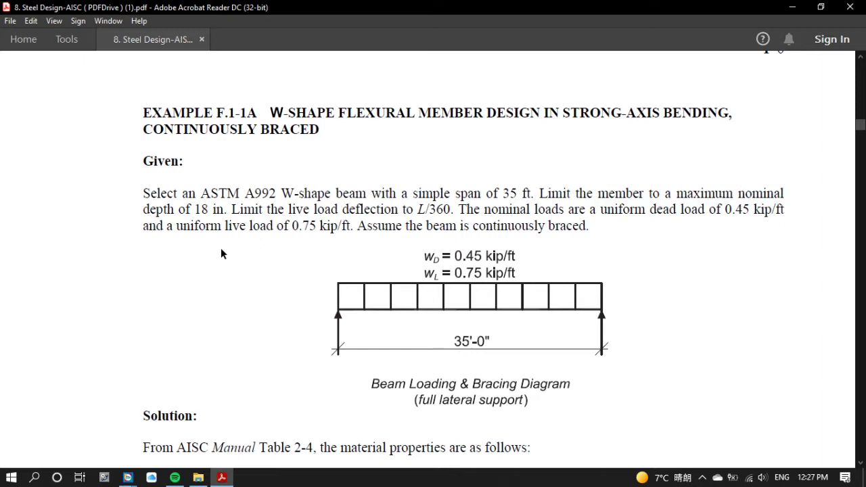
left_click_drag(176, 227, 351, 230)
left_click(269, 248)
left_click_drag(357, 226, 568, 227)
left_click(640, 253)
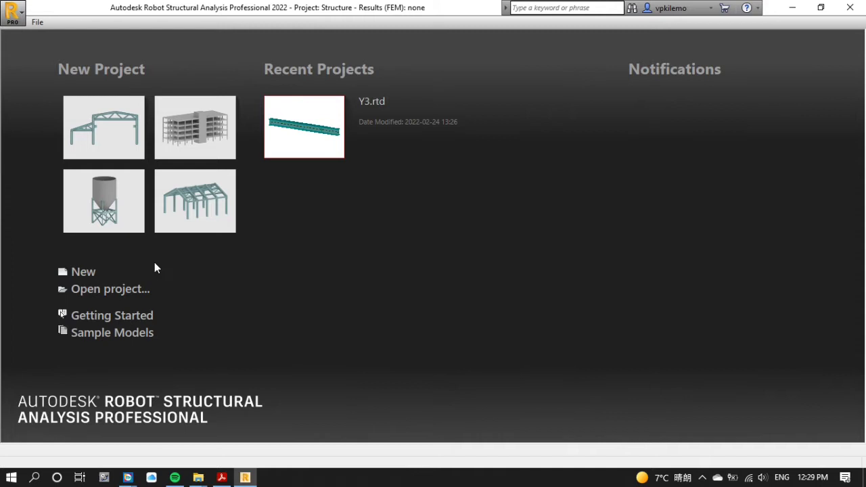
Step: Start a new Frame 2D Design project and switch Job Preferences units to imperial
left_click(82, 274)
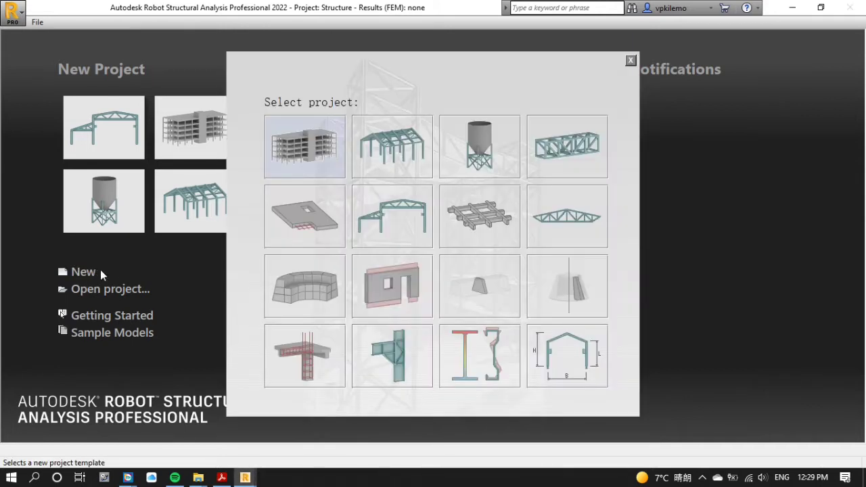
left_click(369, 215)
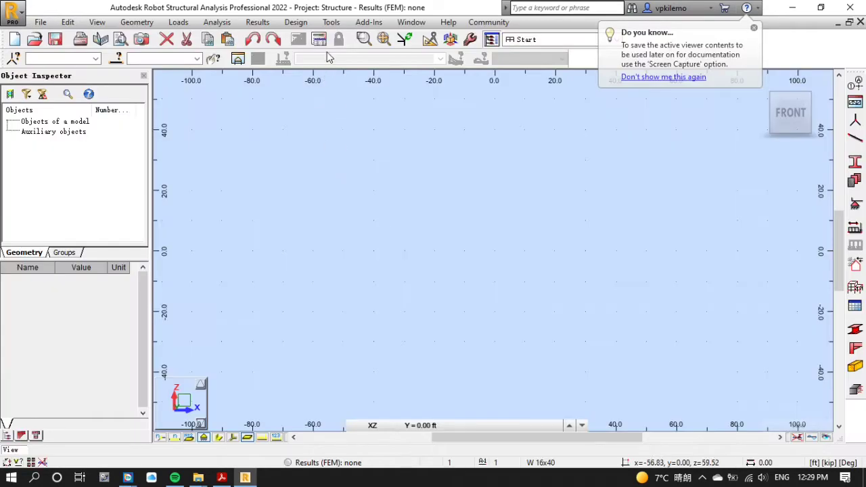
left_click(332, 23)
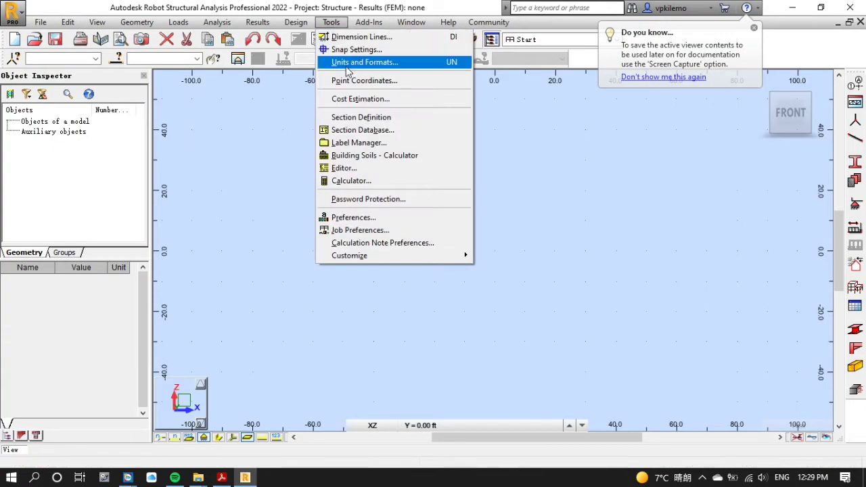
left_click(356, 232)
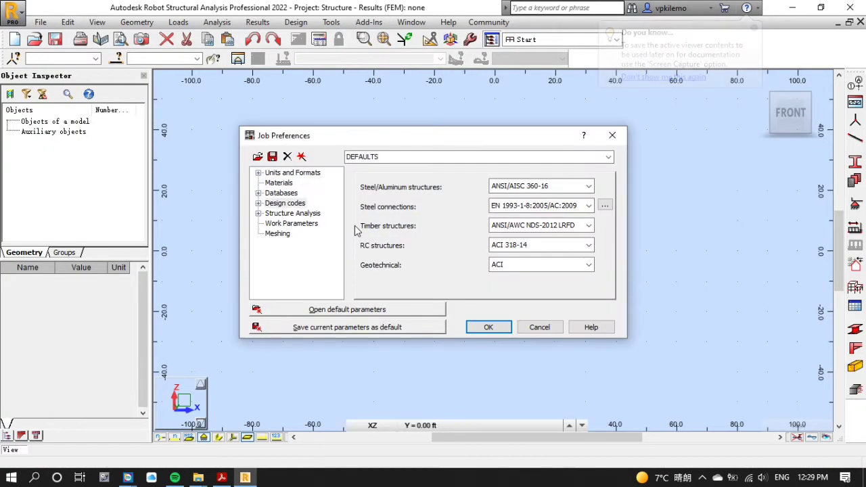
left_click(309, 175)
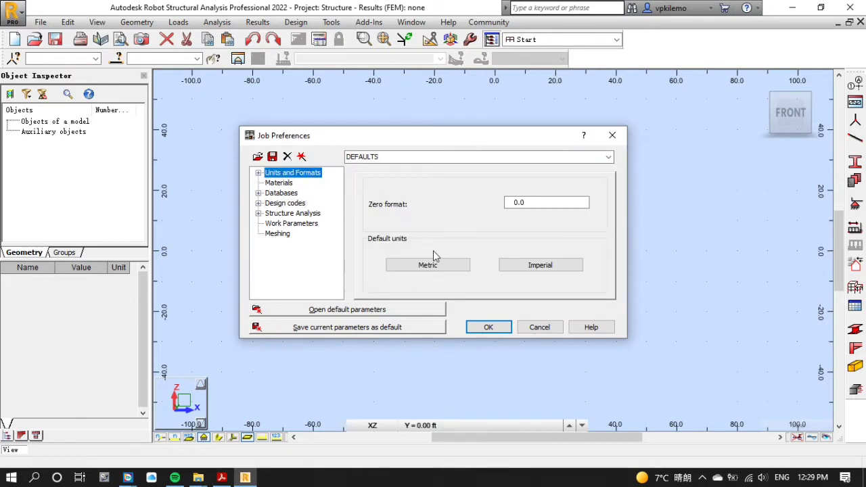
left_click(519, 267)
left_click(463, 268)
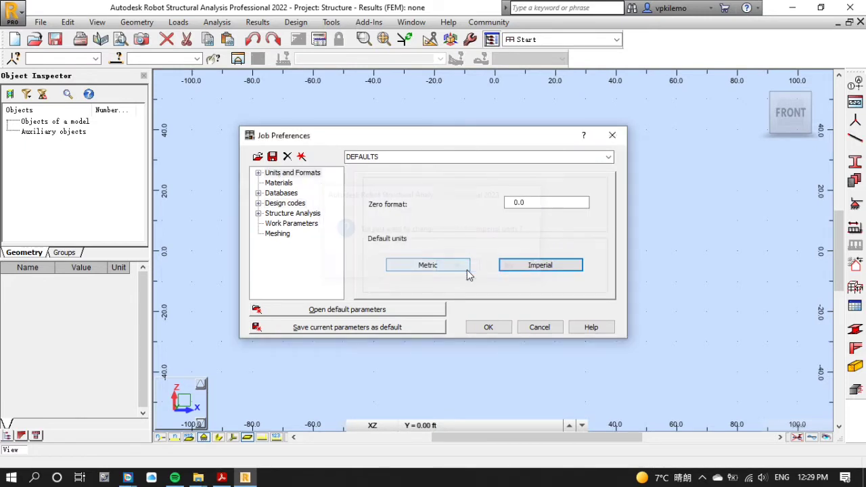
Step: Confirm AISC 15.0 sections and the ANSI/AISC 360-16 design code, then accept the preferences
left_click(275, 185)
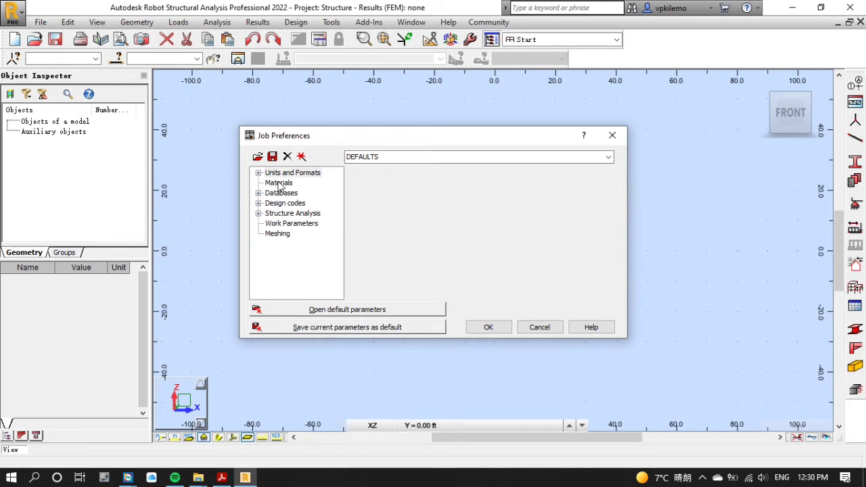
left_click(278, 183)
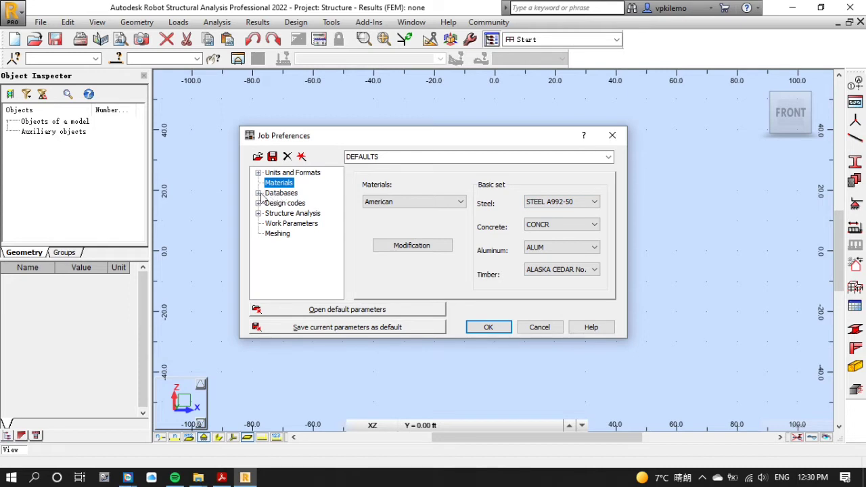
left_click(259, 194)
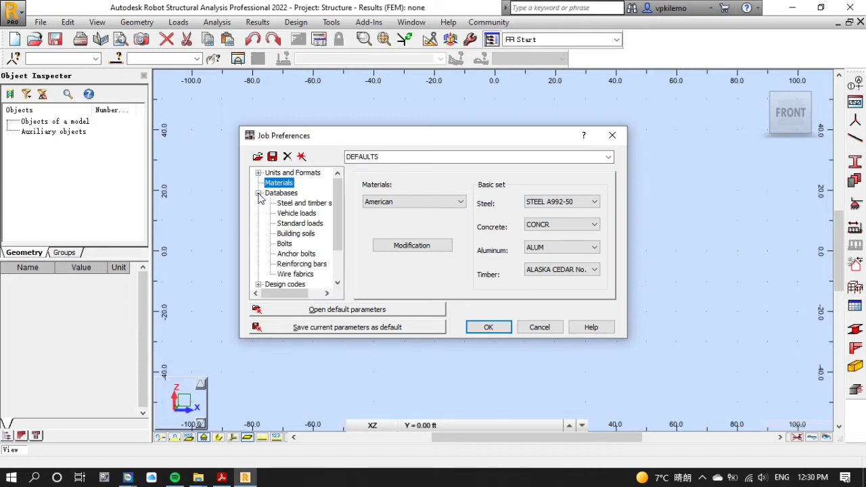
left_click(296, 204)
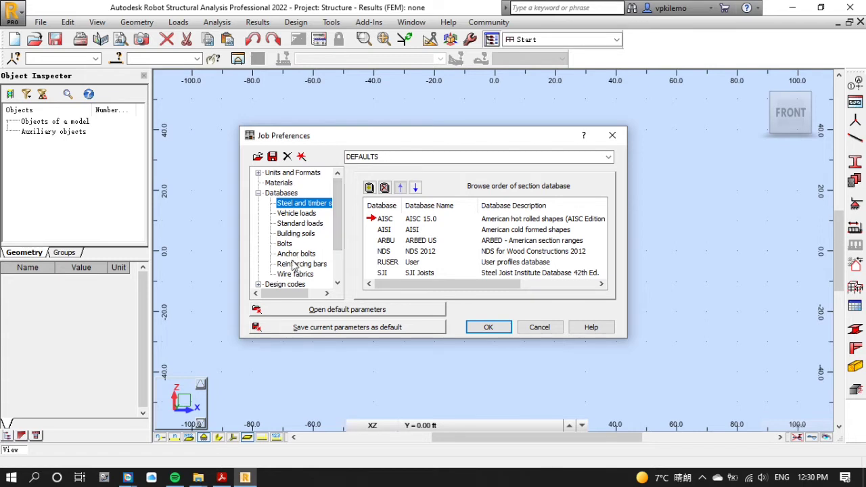
left_click(283, 285)
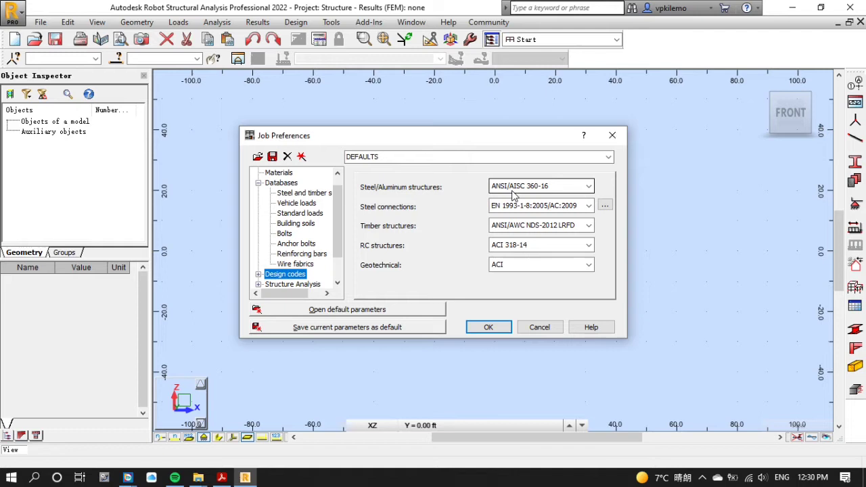
left_click(488, 328)
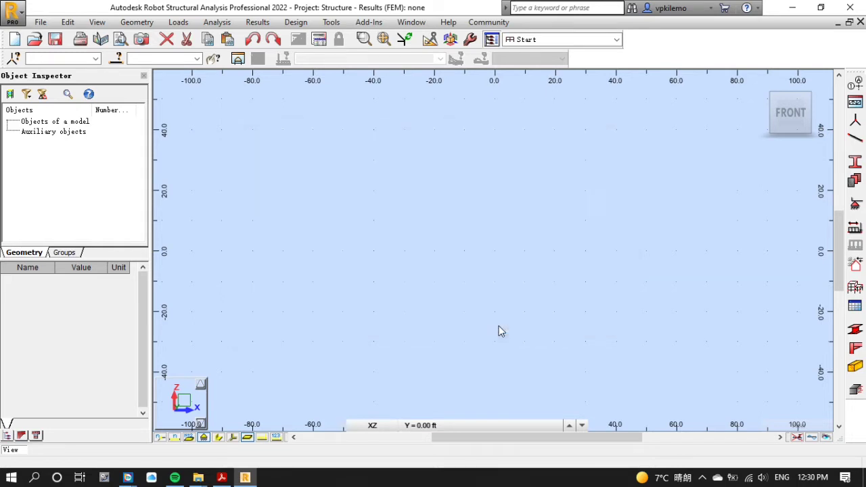
Step: Define structural axes: vertical axes at 0 and 35 ft and lettered horizontal axis A at 0
left_click(855, 86)
key("Tab")
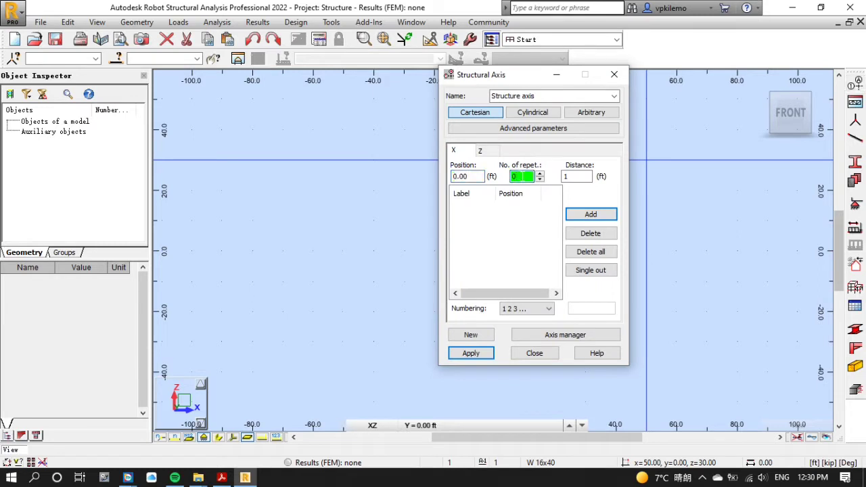
type("1")
key("Tab")
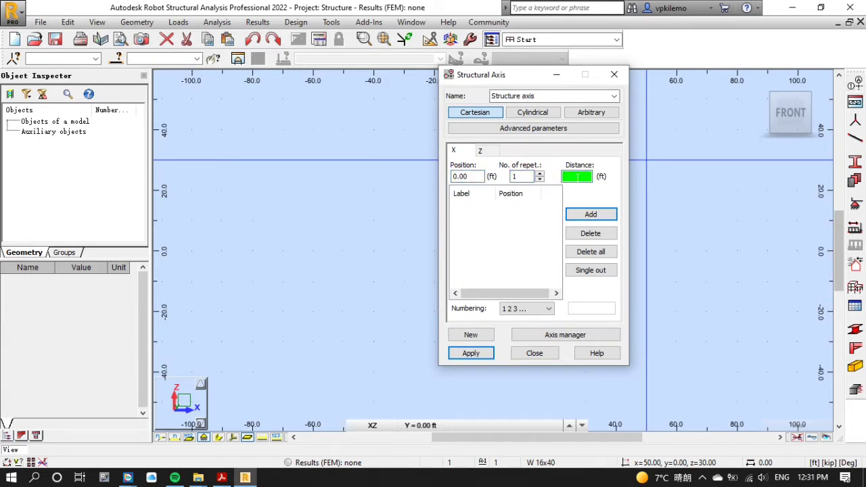
left_click(590, 214)
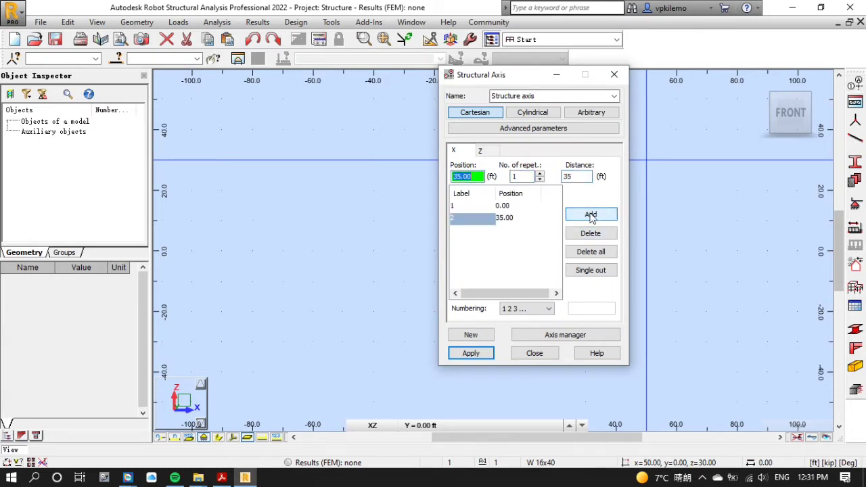
left_click(480, 150)
left_click(576, 176)
type("0")
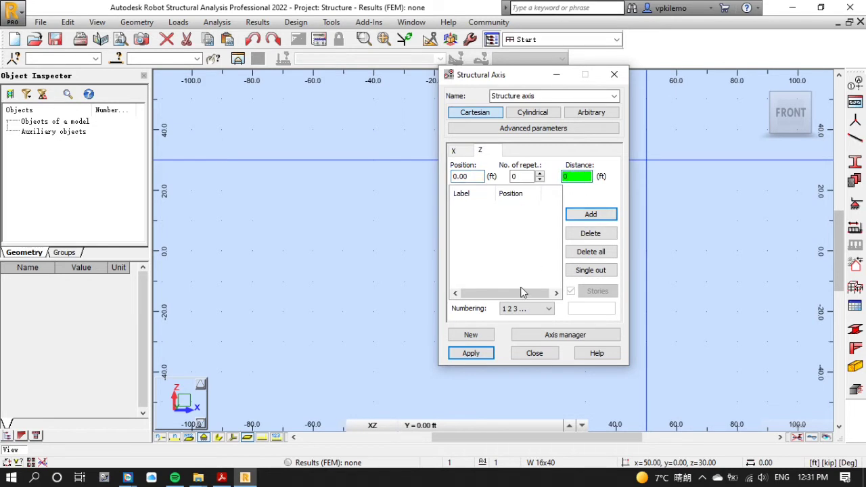
left_click(526, 308)
left_click(521, 323)
left_click(590, 215)
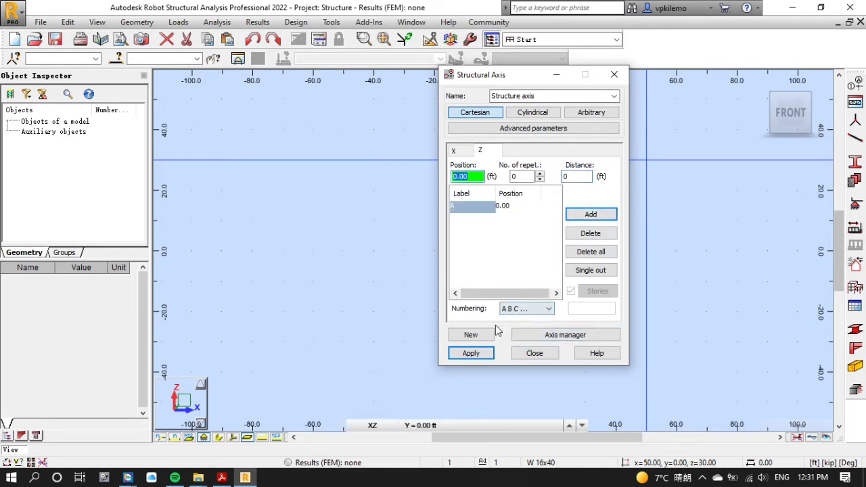
left_click(470, 353)
left_click(534, 353)
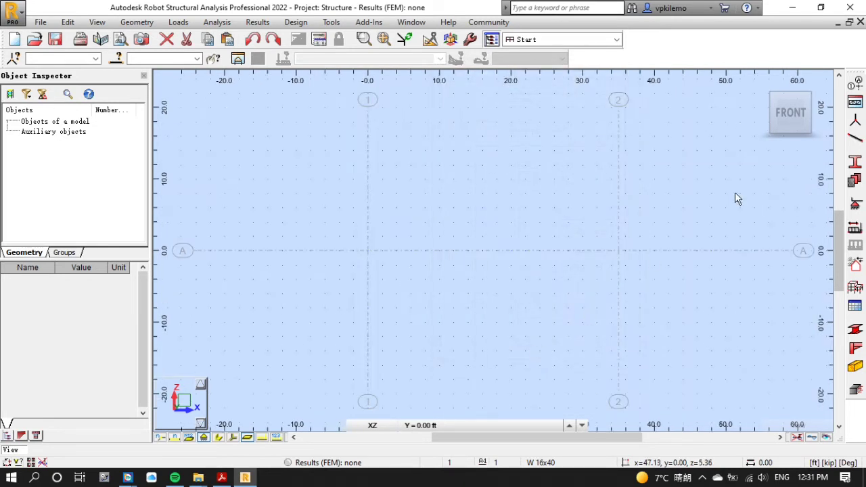
Step: Set the new member type to beam and add the W 18x35 section
left_click(854, 138)
left_click(565, 142)
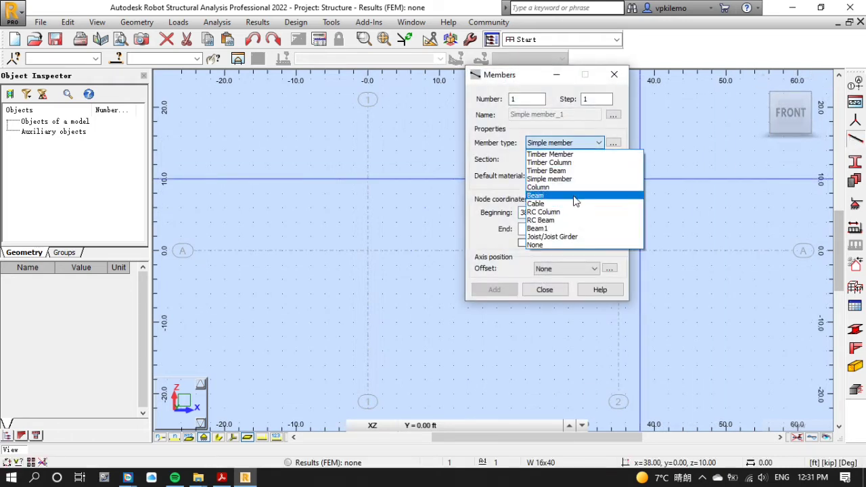
left_click(541, 194)
left_click(613, 159)
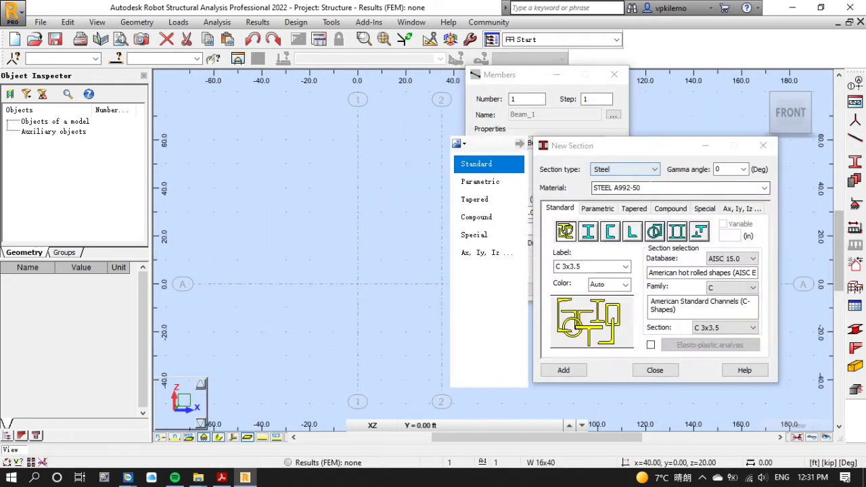
left_click(752, 287)
left_click(735, 255)
left_click(749, 327)
scroll(745, 290, "down", 15)
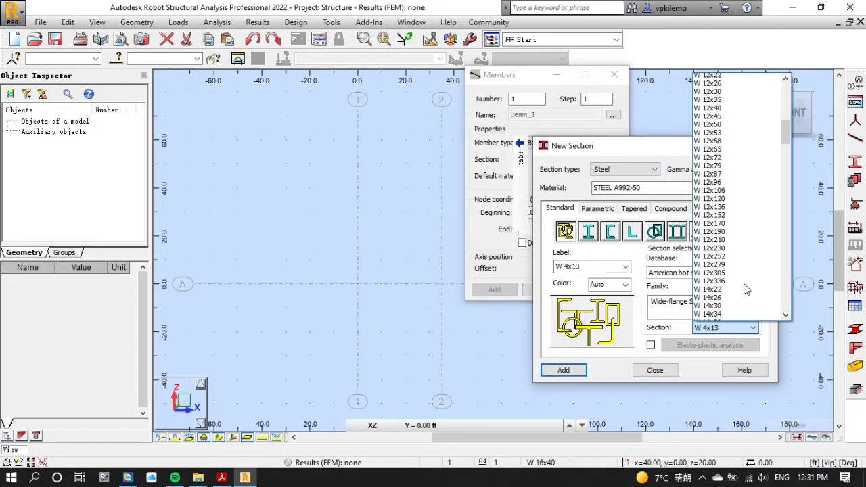
scroll(746, 290, "down", 8)
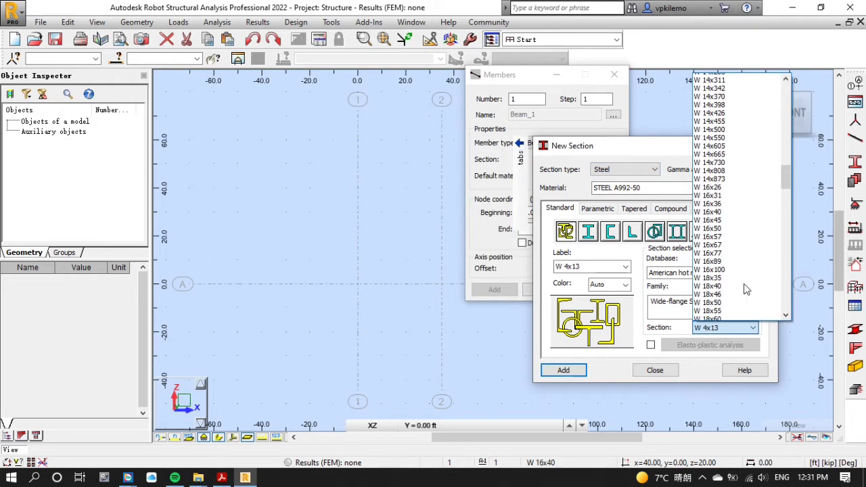
left_click(712, 218)
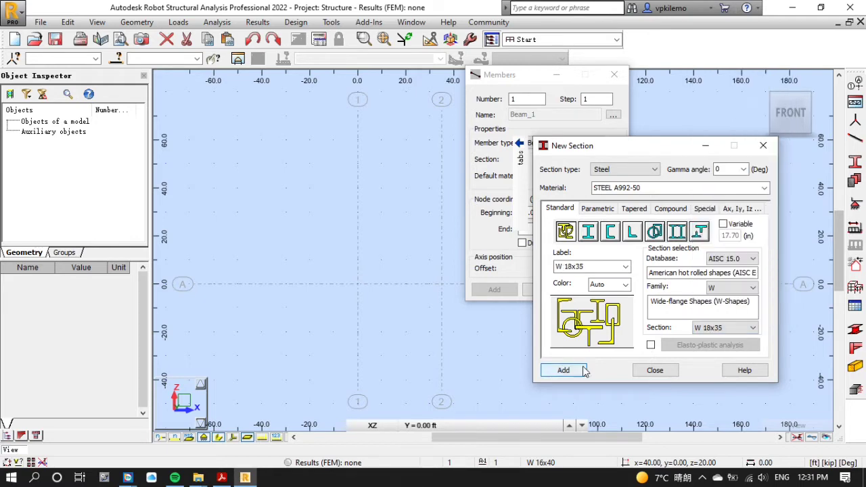
left_click(563, 370)
left_click(655, 370)
Step: Draw the beam from the origin to x=35 ft
left_click(357, 284)
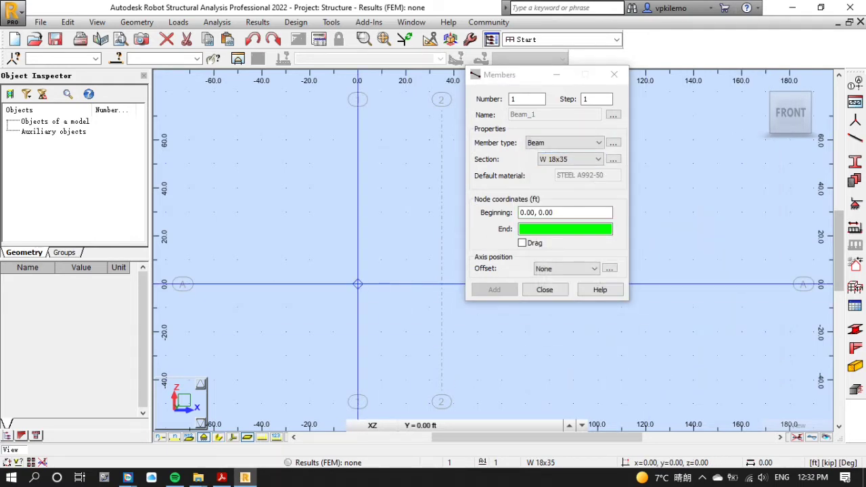
left_click(440, 284)
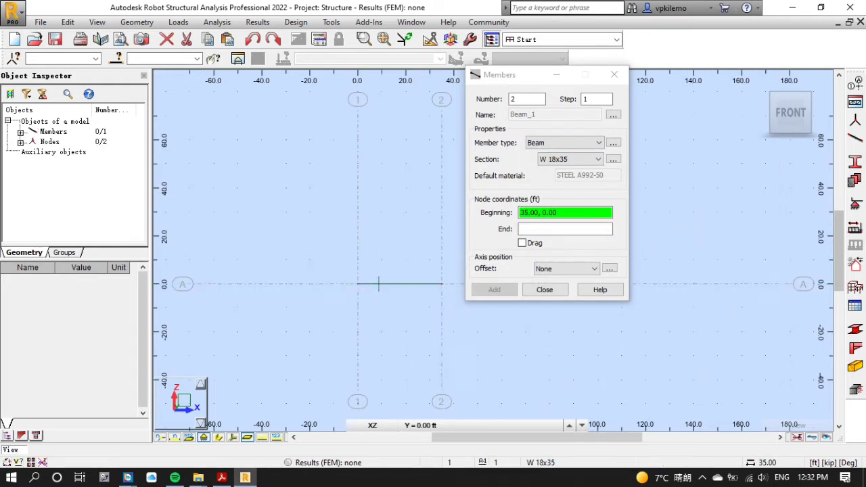
left_click(544, 290)
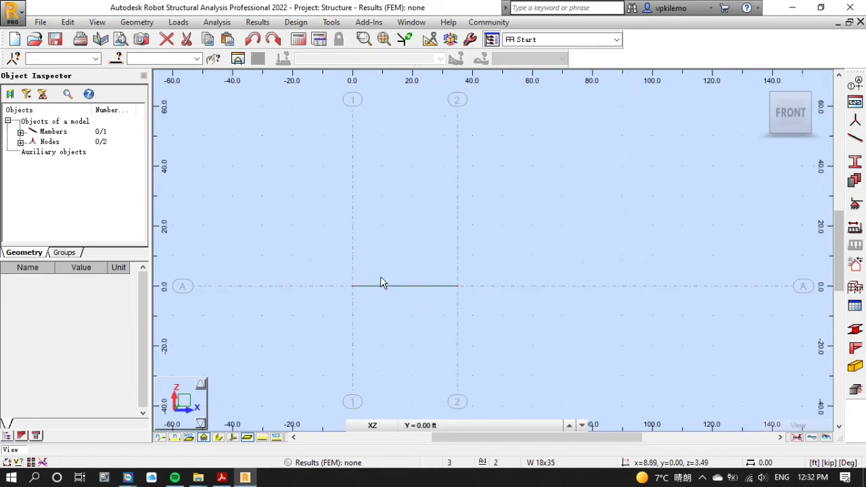
Step: Place a roller support at node 2, the beam's right end
scroll(410, 309, "up", 2)
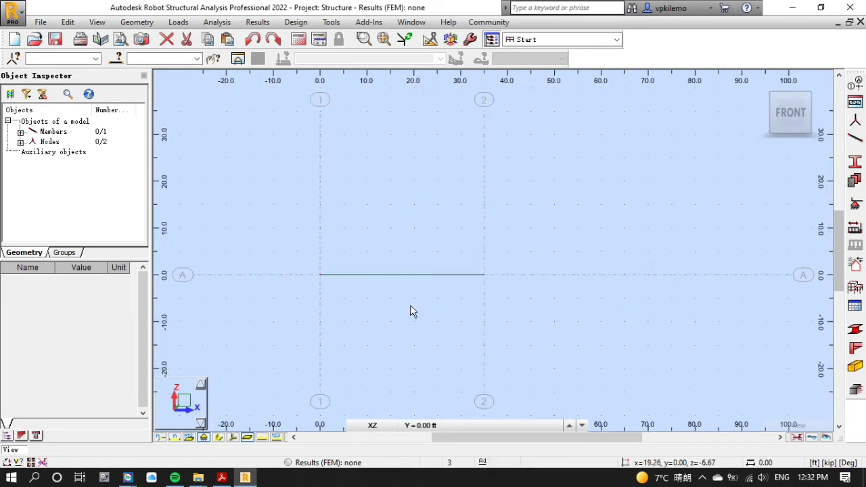
scroll(410, 311, "up", 1)
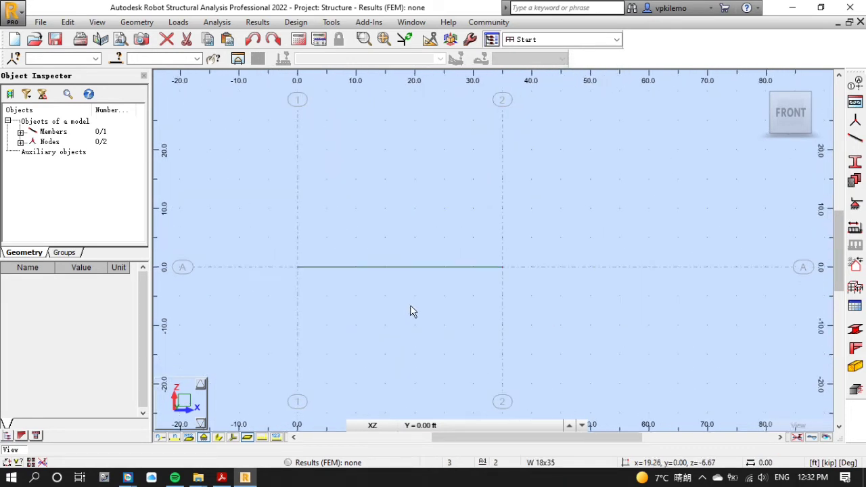
left_click(854, 205)
double_click(510, 164)
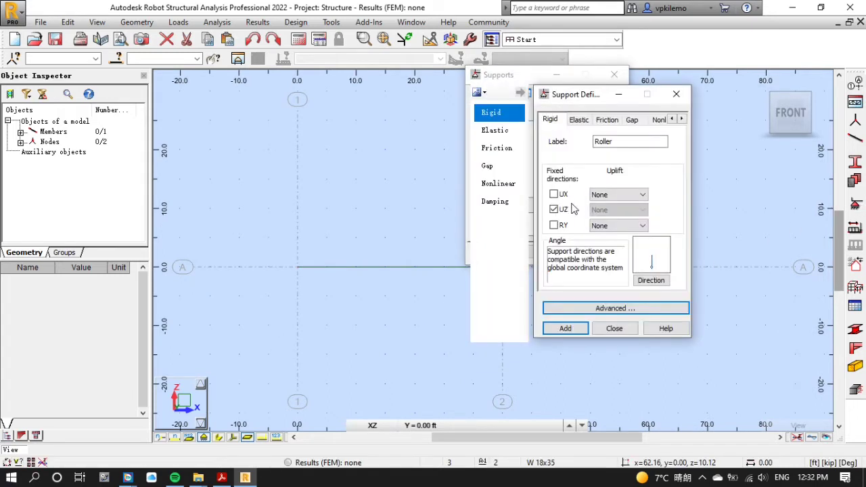
left_click(615, 326)
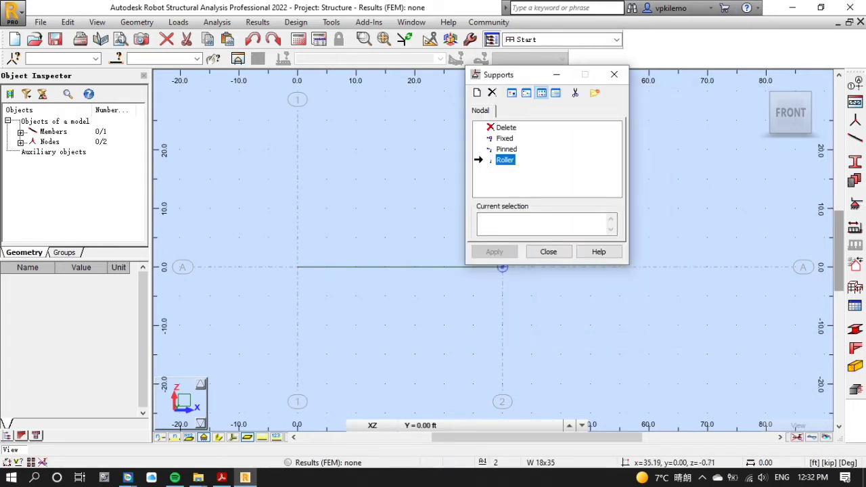
scroll(446, 341, "down", 2)
left_click(485, 290)
Step: Place a pinned support at node 1, the beam's left end
double_click(508, 150)
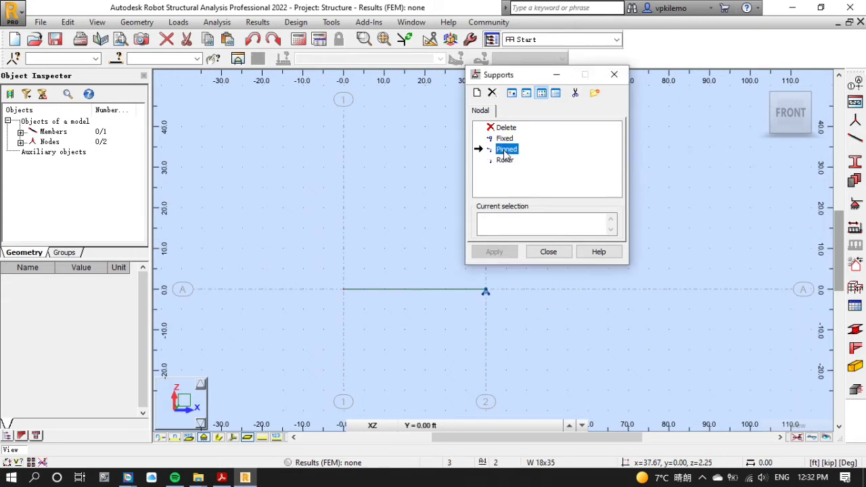
left_click(614, 325)
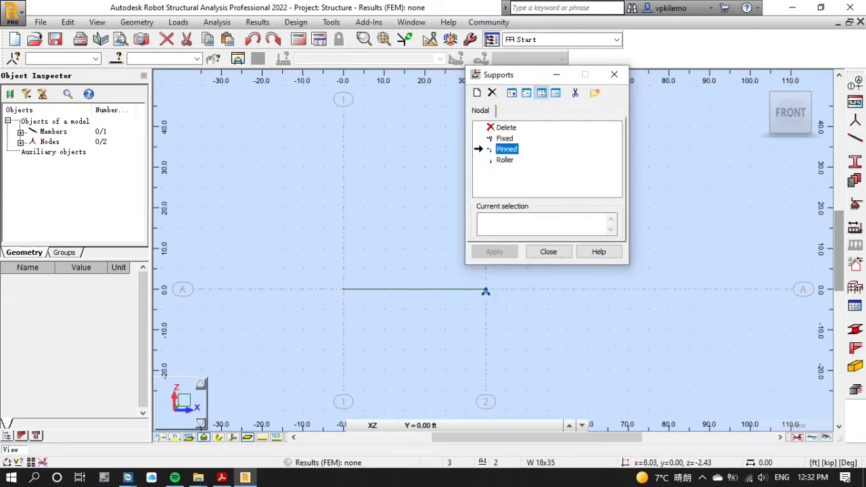
left_click(343, 291)
left_click(548, 252)
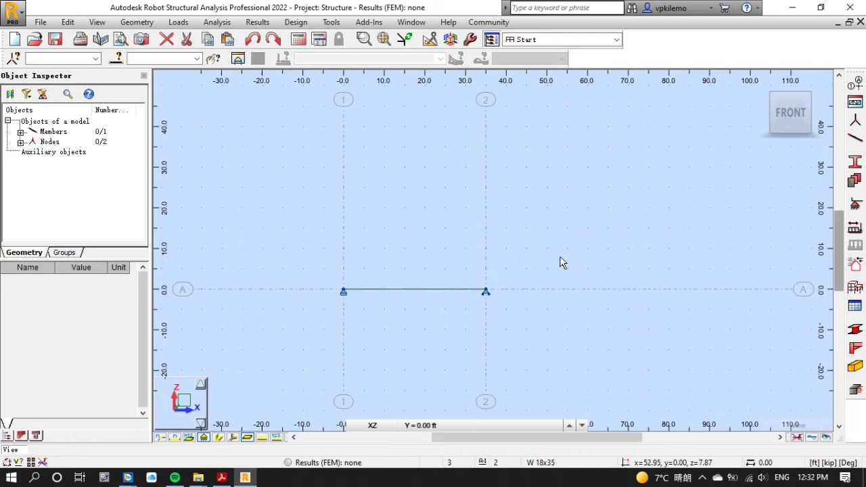
Step: Add dead load cases DL1 and DL2, then live load case LL1
left_click(855, 229)
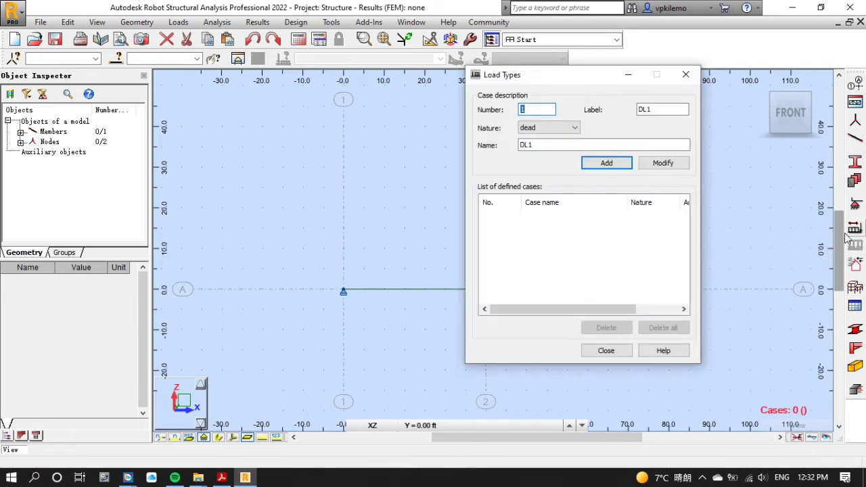
left_click(607, 164)
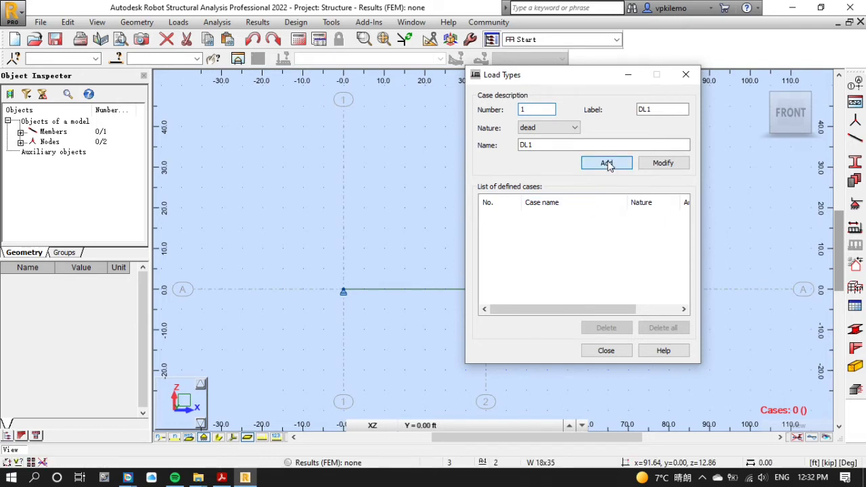
left_click(608, 164)
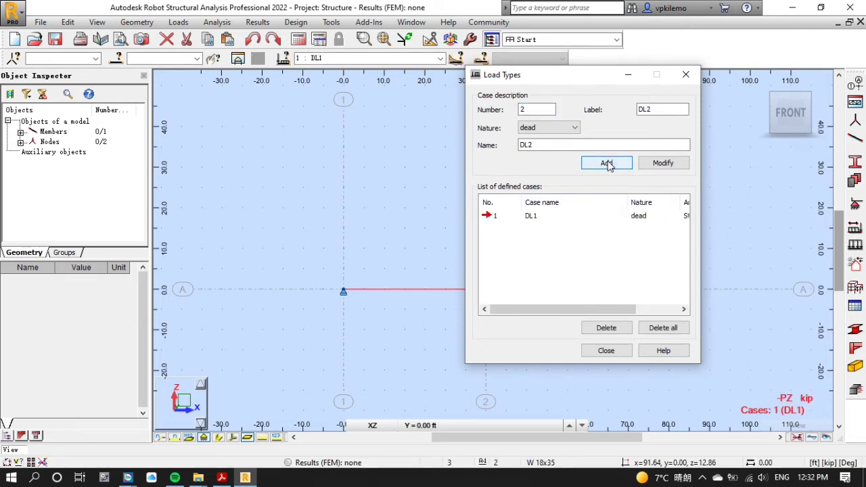
left_click(607, 164)
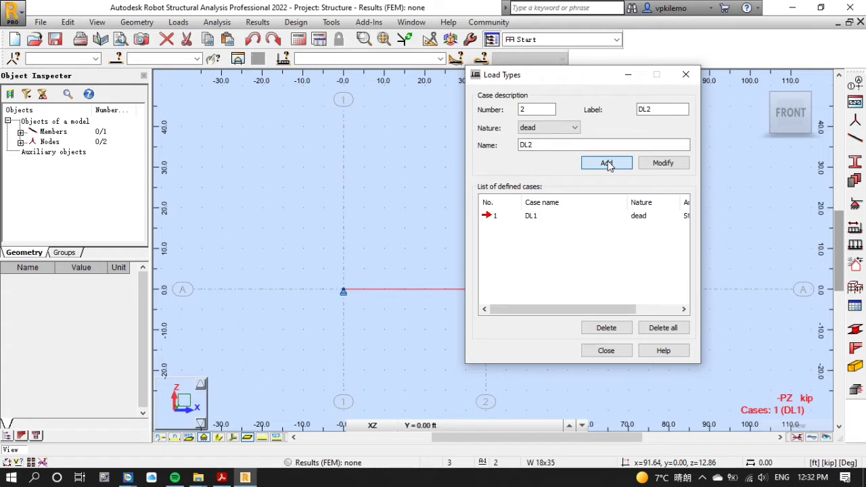
left_click(574, 128)
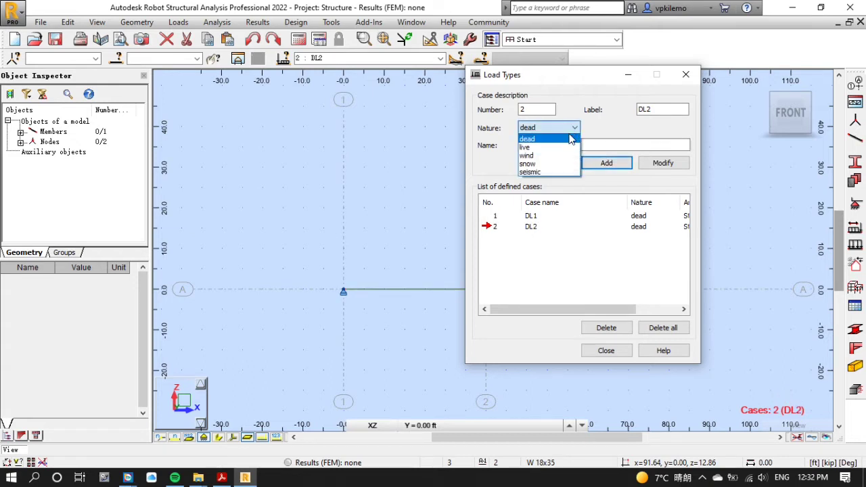
left_click(561, 148)
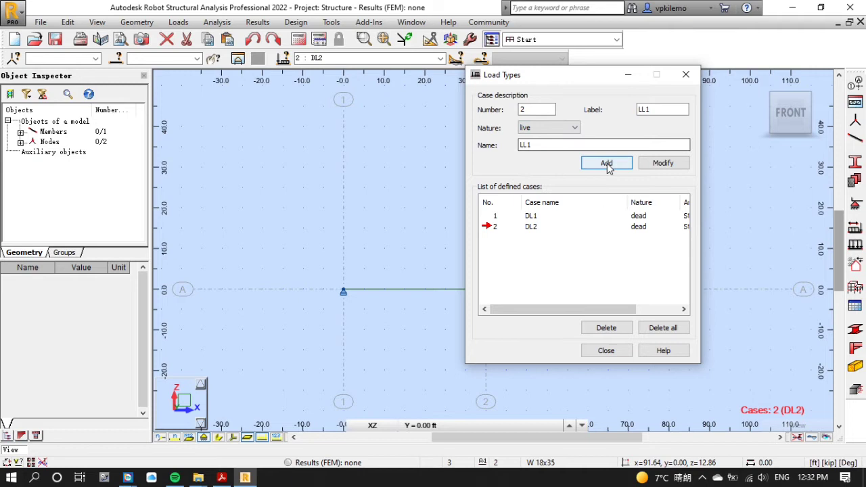
left_click(606, 163)
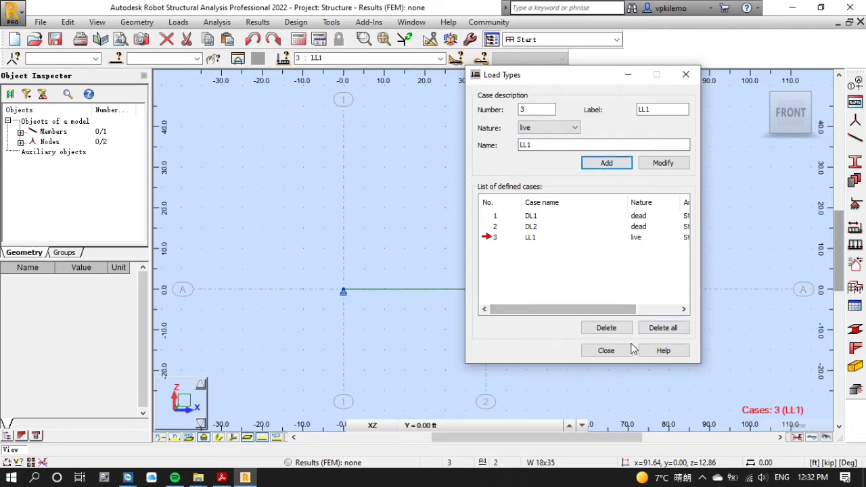
left_click(605, 350)
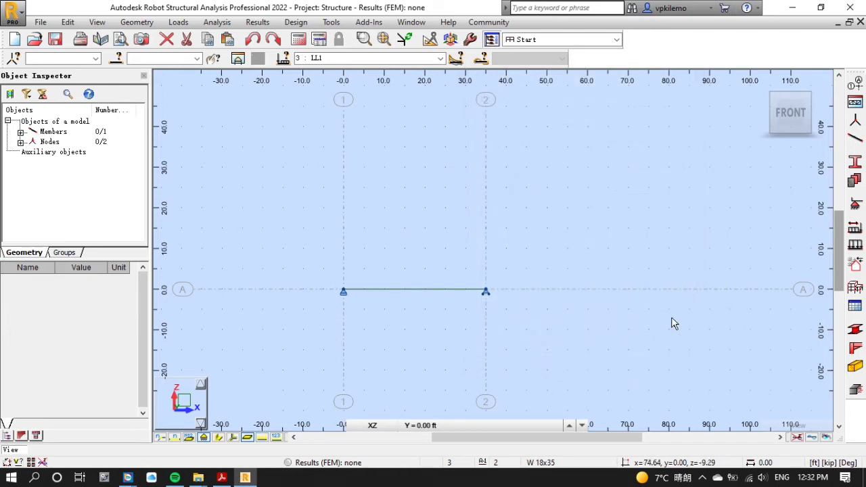
Step: Apply a uniform -0.75 kip/ft member load to the beam under LL1
left_click(853, 246)
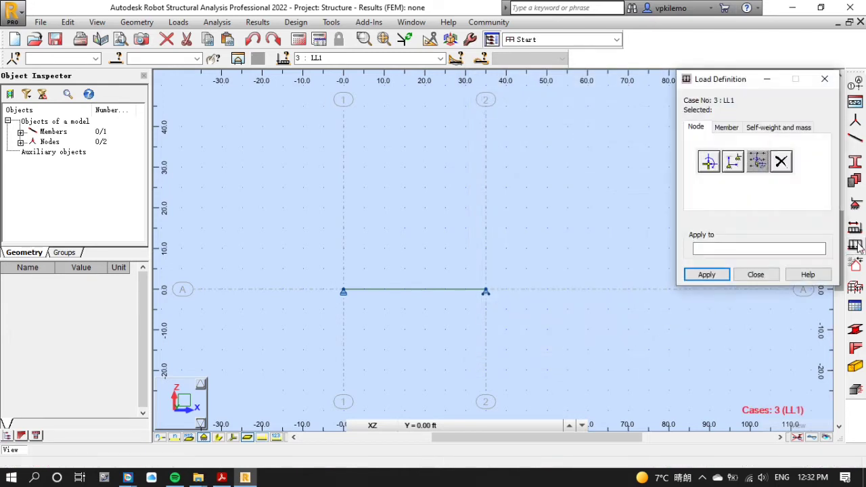
left_click(726, 128)
left_click(708, 162)
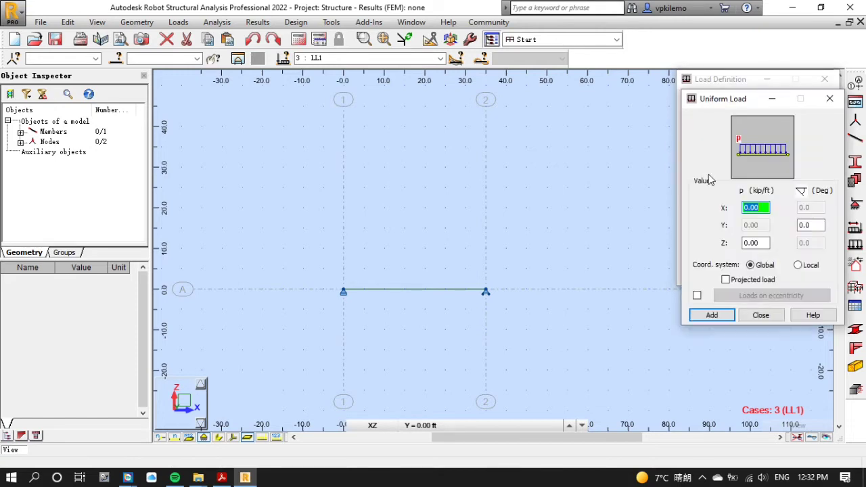
key("Tab")
key("Tab")
type("-")
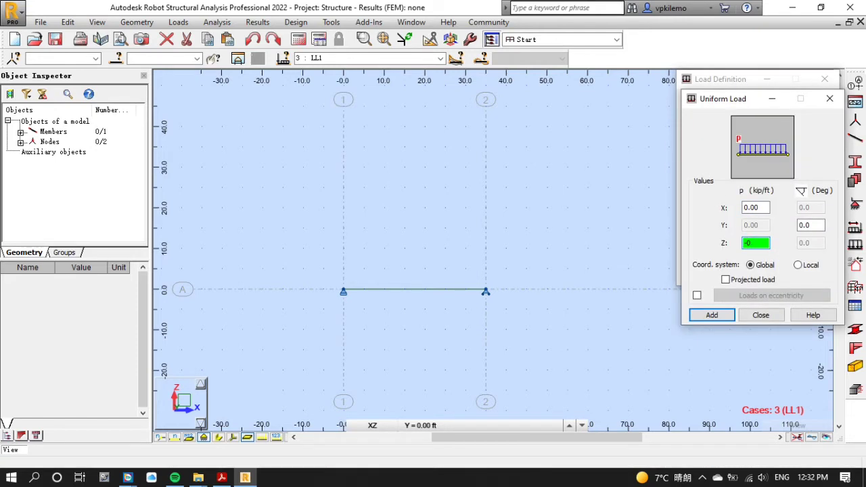
left_click(711, 315)
left_click(433, 289)
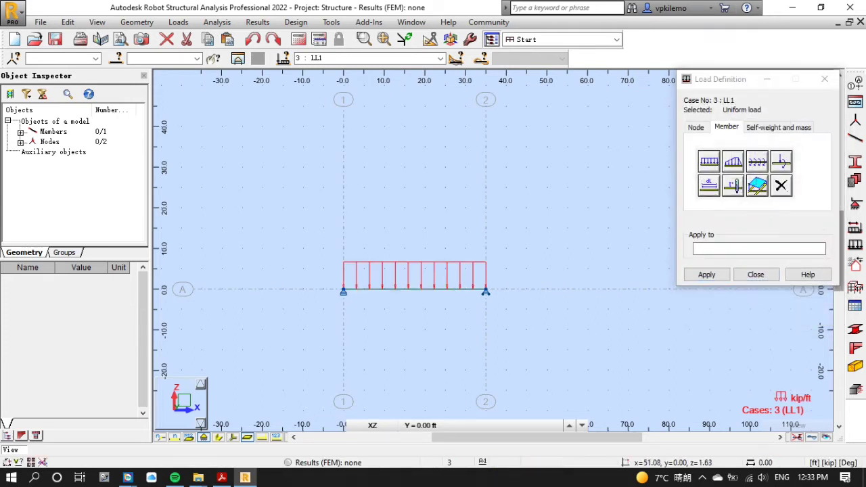
Step: Switch to load case DL2 and apply a uniform member load to the beam
left_click(440, 58)
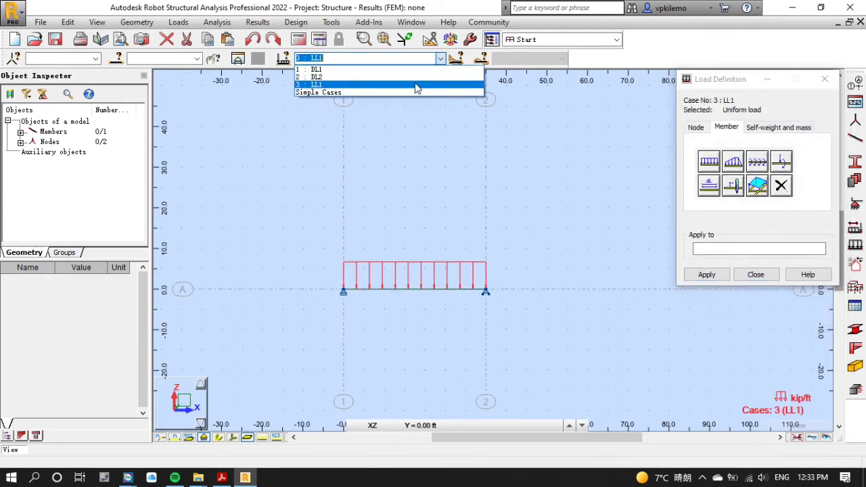
left_click(379, 76)
left_click(708, 160)
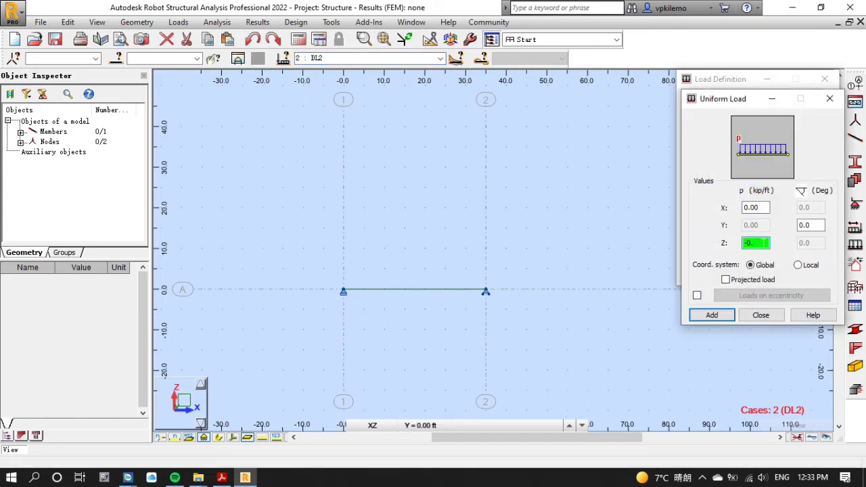
left_click(711, 315)
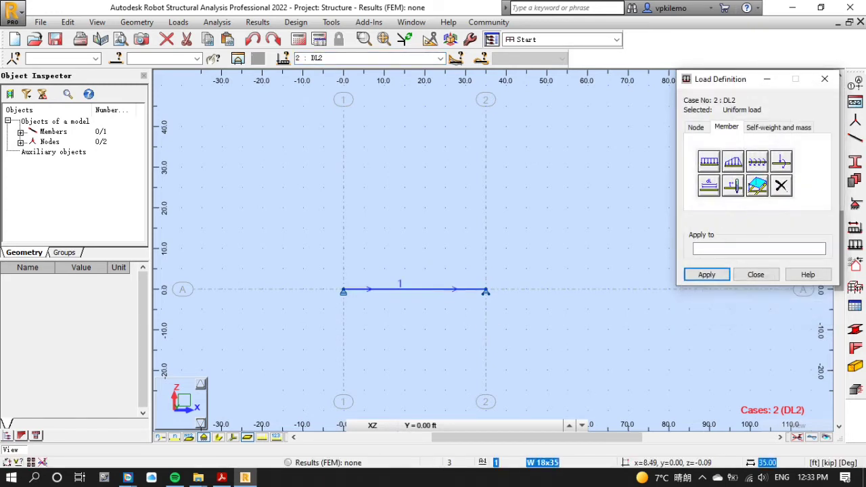
left_click(372, 291)
left_click(755, 272)
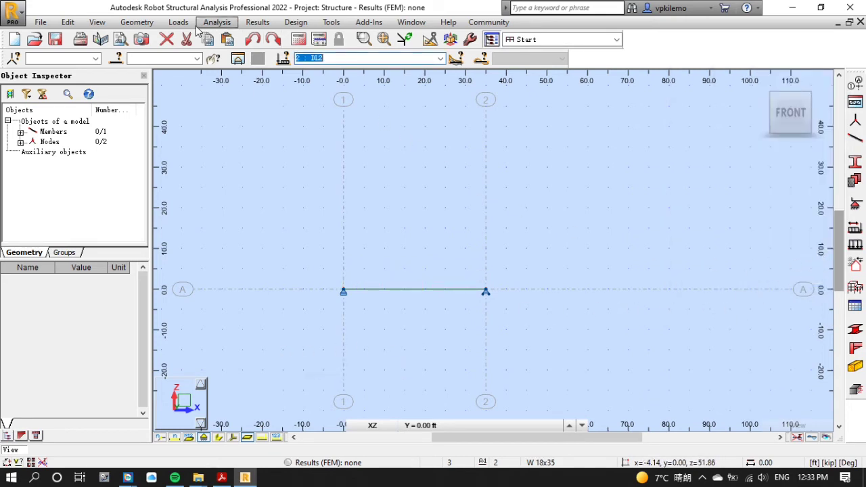
Step: Create ULS combination COMB1 = 1.20 DL2 + 1.60 LL1 and run the structural analysis
left_click(178, 21)
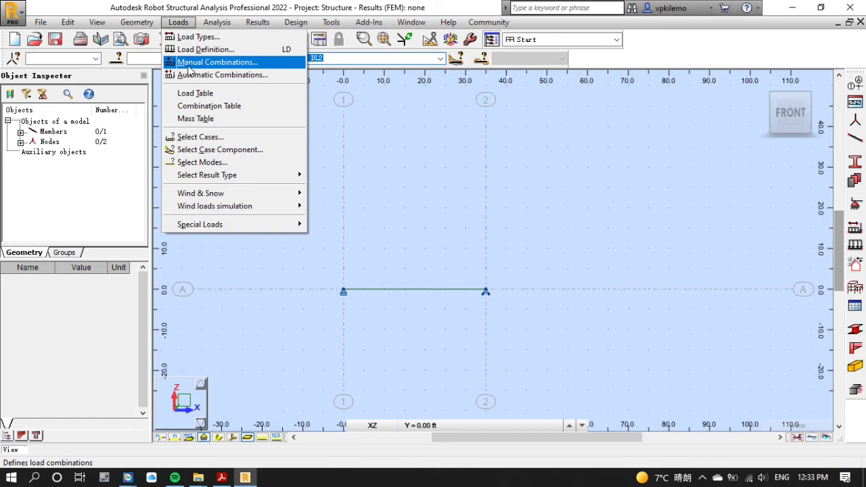
left_click(188, 63)
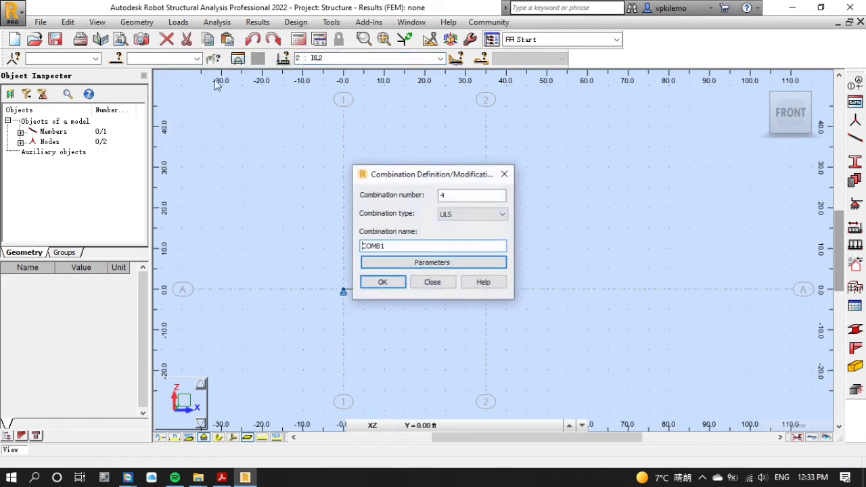
left_click(382, 282)
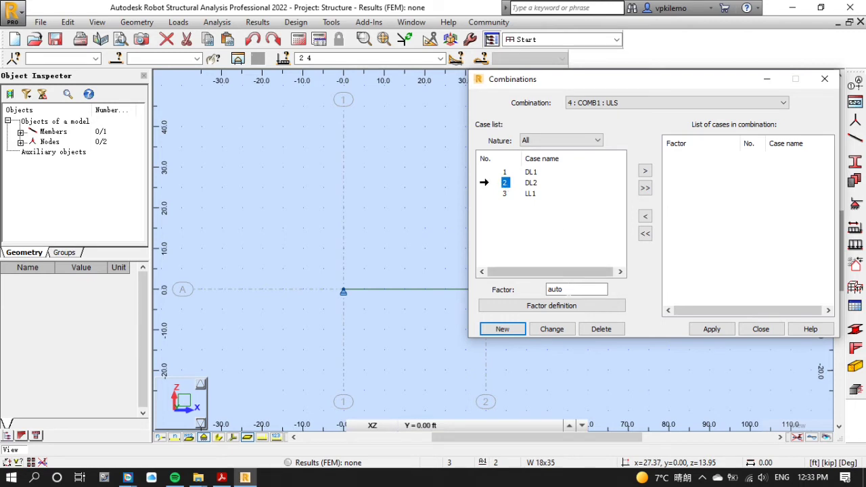
double_click(568, 290)
type("1.2")
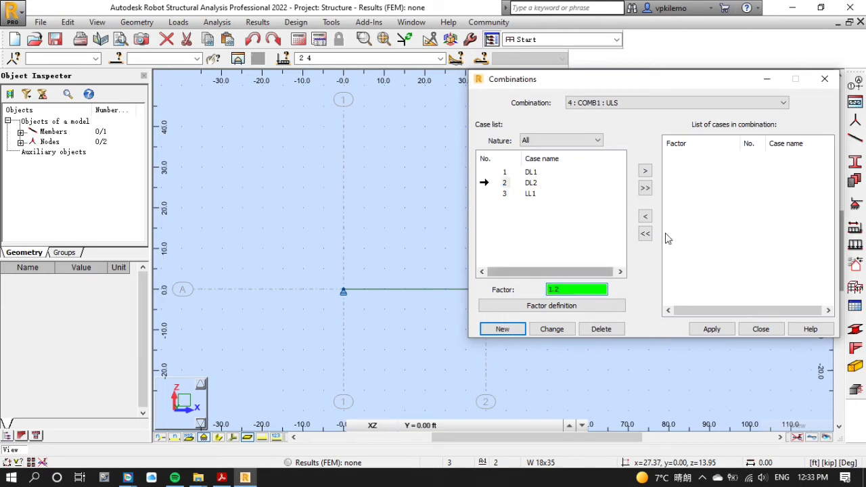
left_click(645, 171)
left_click(612, 183)
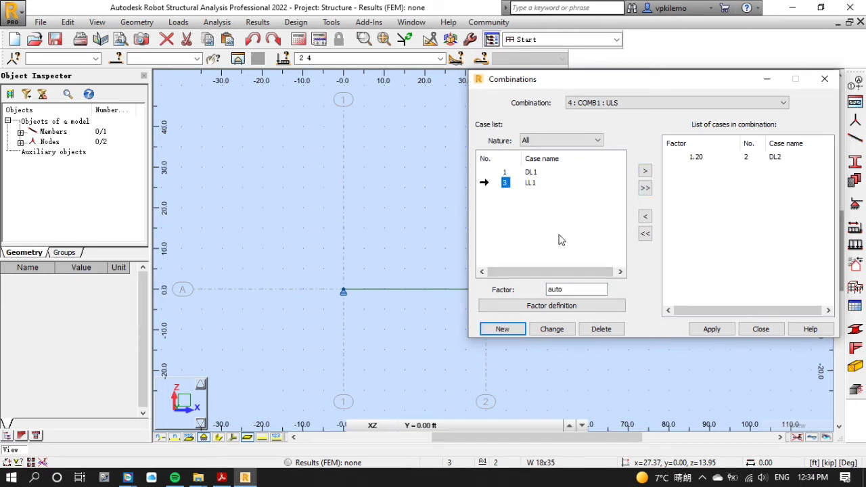
double_click(568, 289)
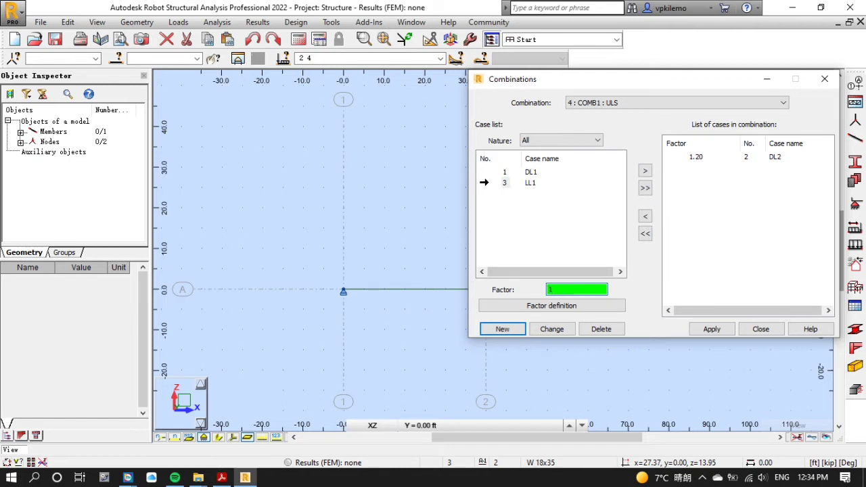
left_click(645, 170)
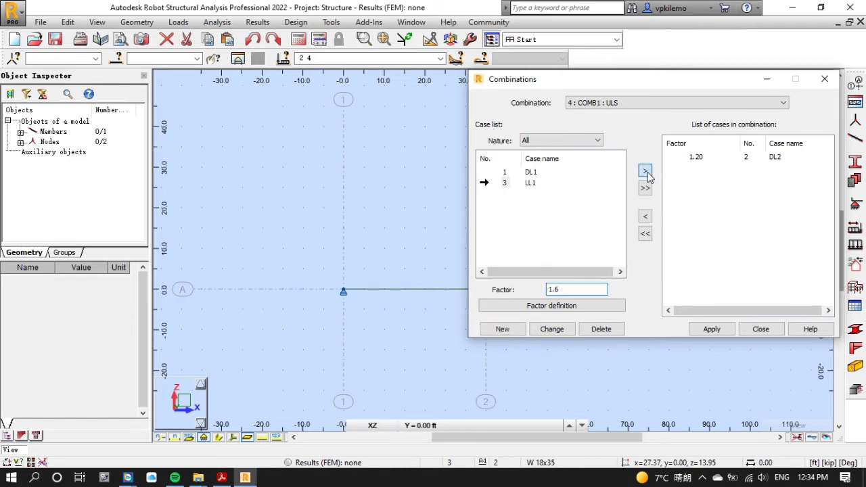
left_click(712, 329)
left_click(298, 40)
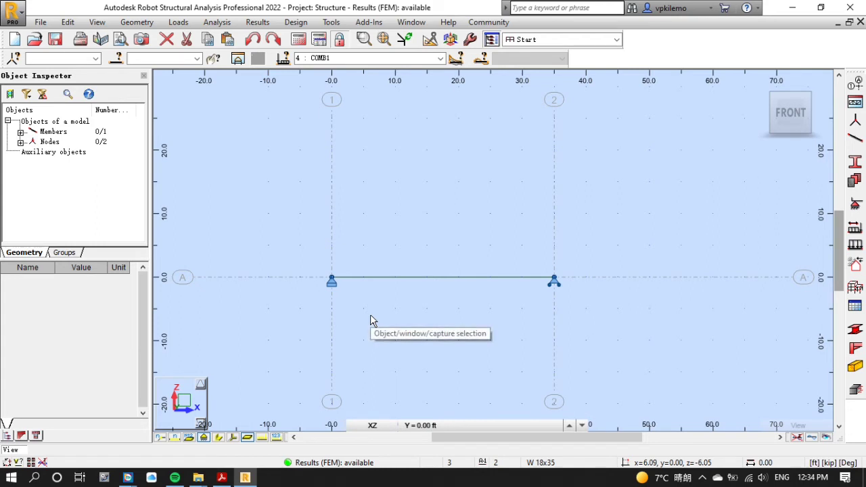
Step: Open the Beam member type's AISC 360-16 code parameters and disable lateral buckling
left_click(295, 22)
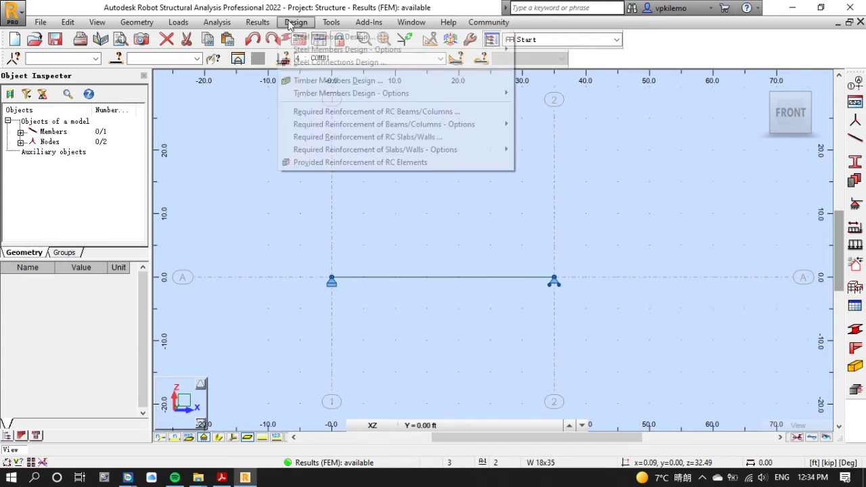
mouse_move(321, 53)
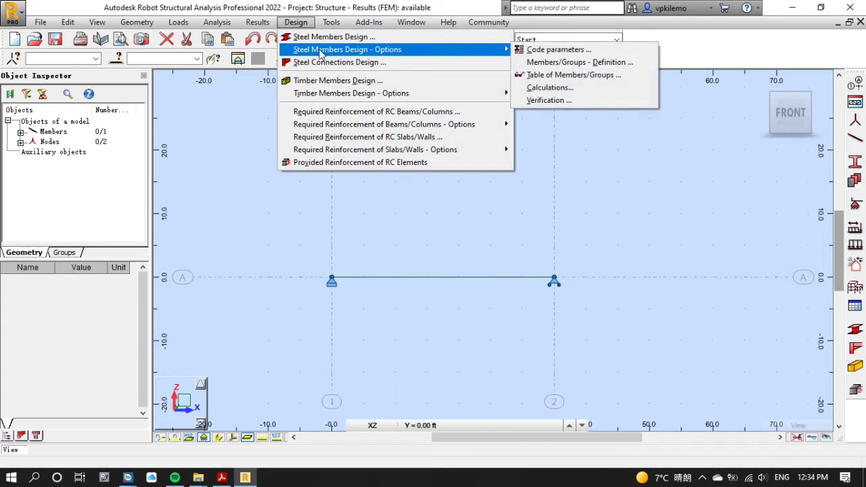
left_click(556, 50)
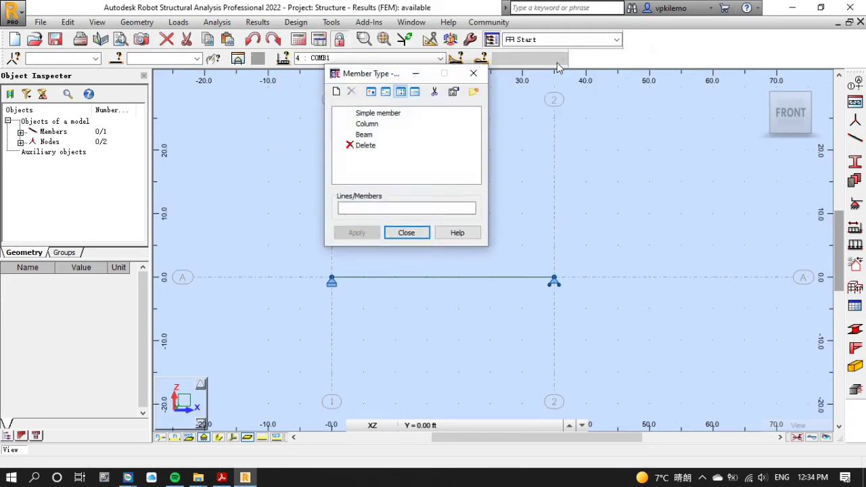
left_click(363, 135)
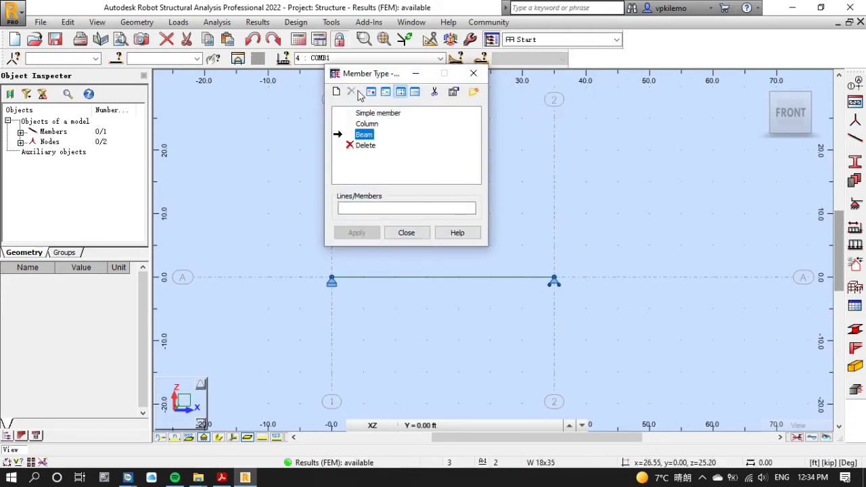
left_click(336, 93)
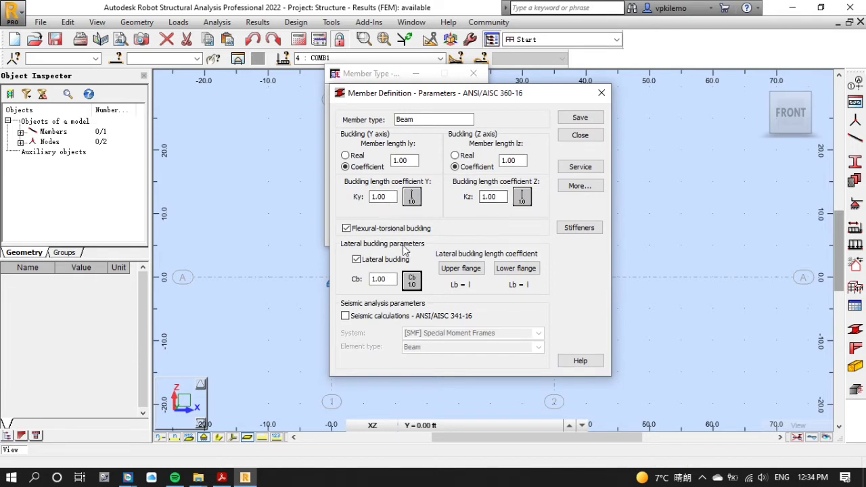
left_click(359, 260)
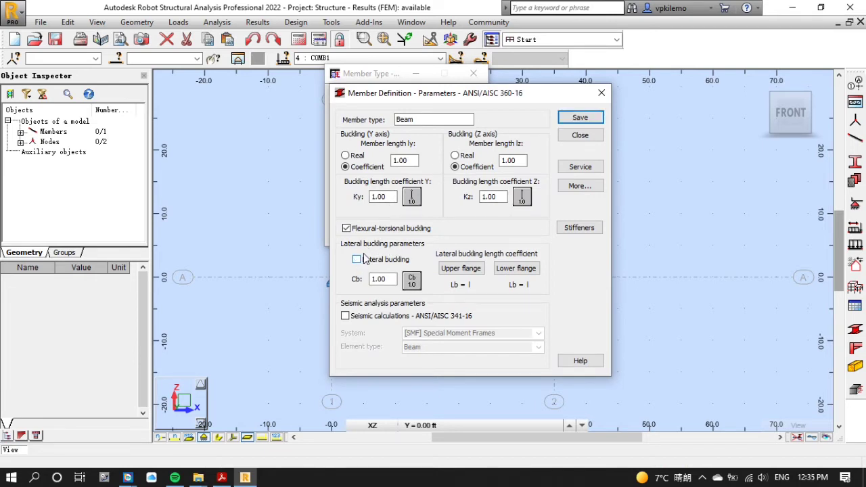
Step: Remove total-load deflection limits and enable L/360 live-load limits about y and z
left_click(591, 172)
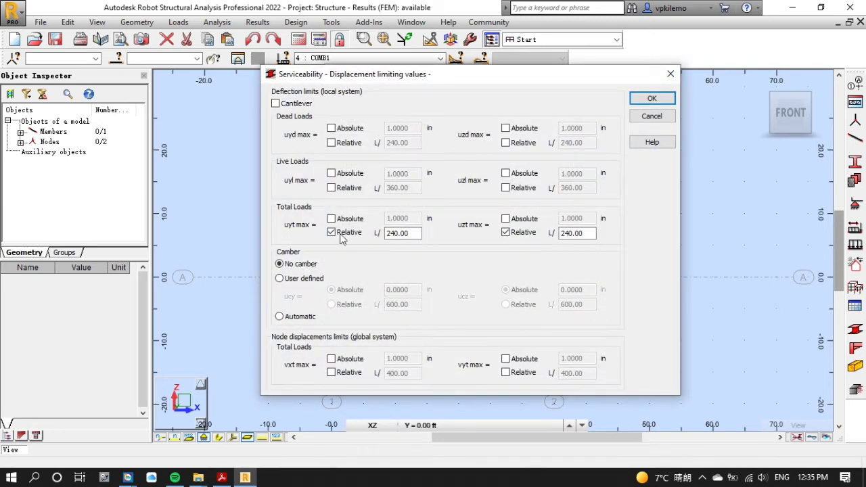
left_click(330, 232)
left_click(505, 233)
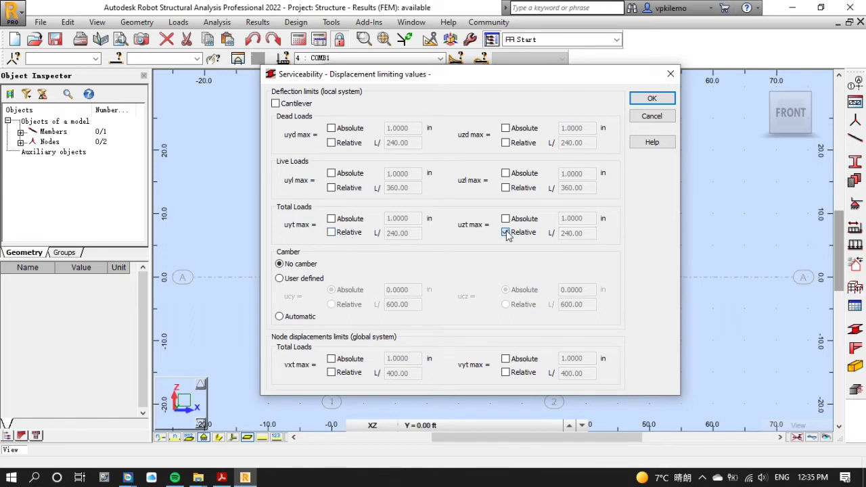
left_click(331, 192)
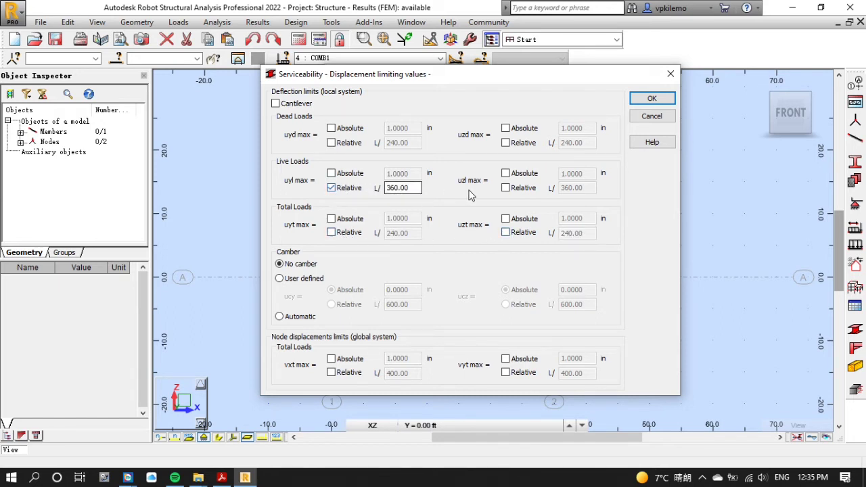
left_click(506, 191)
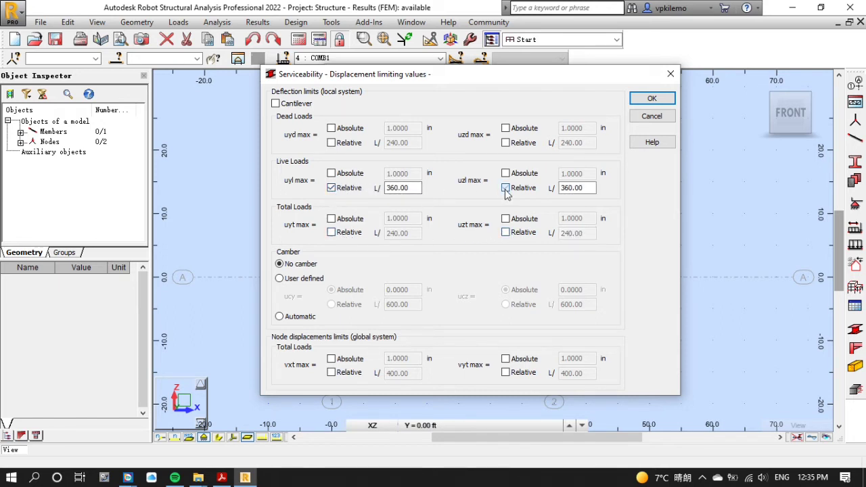
left_click(646, 100)
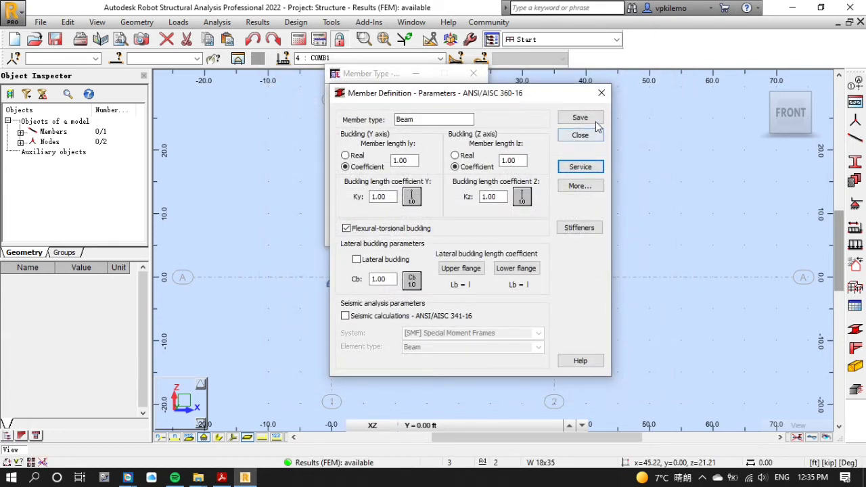
Step: Save the member type as Beam1 and assign it to member 1
left_click(413, 119)
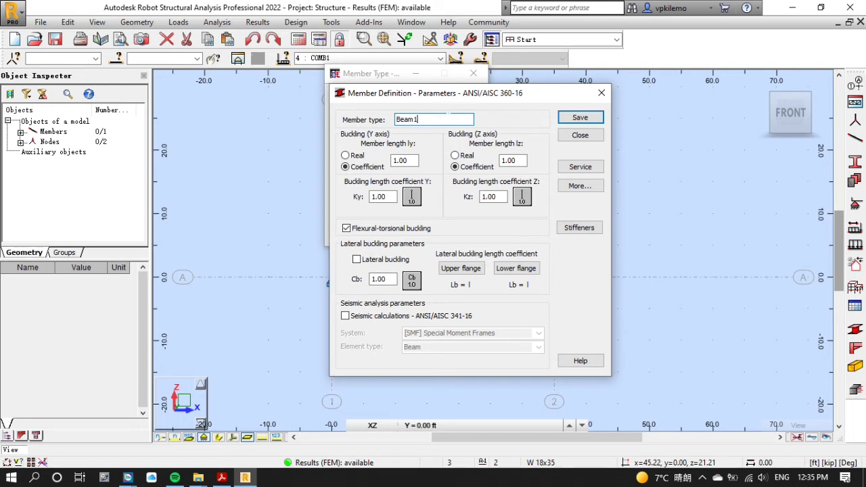
left_click(573, 117)
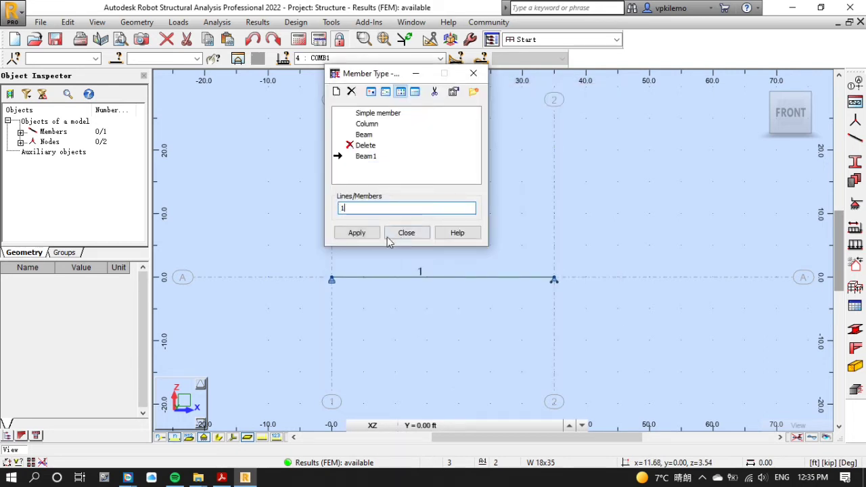
left_click(368, 233)
left_click(377, 234)
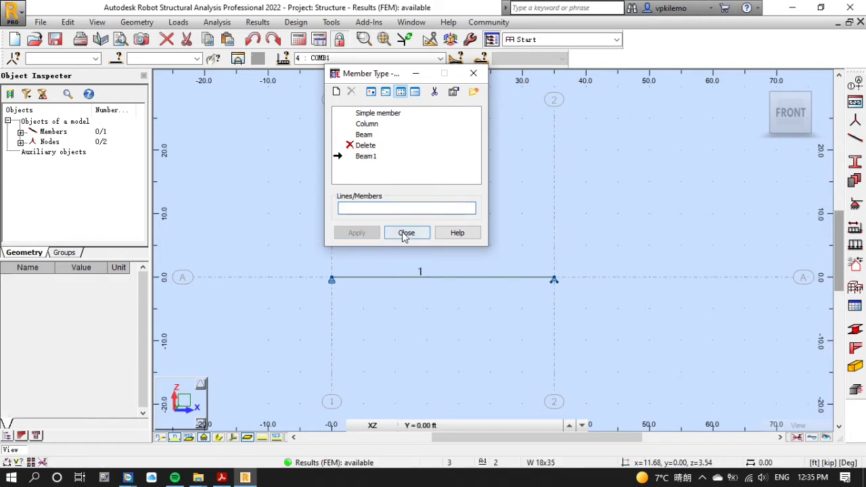
left_click(406, 233)
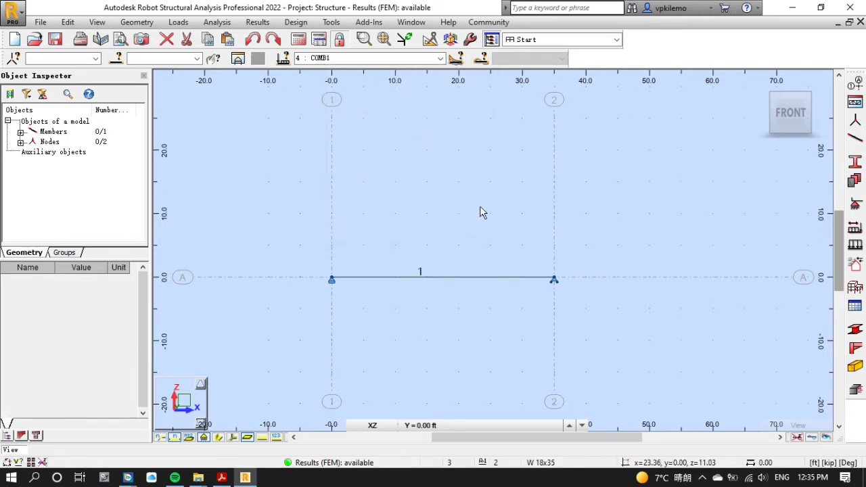
Step: Create a new code group for member 1 in the steel Members/Groups definition
left_click(305, 24)
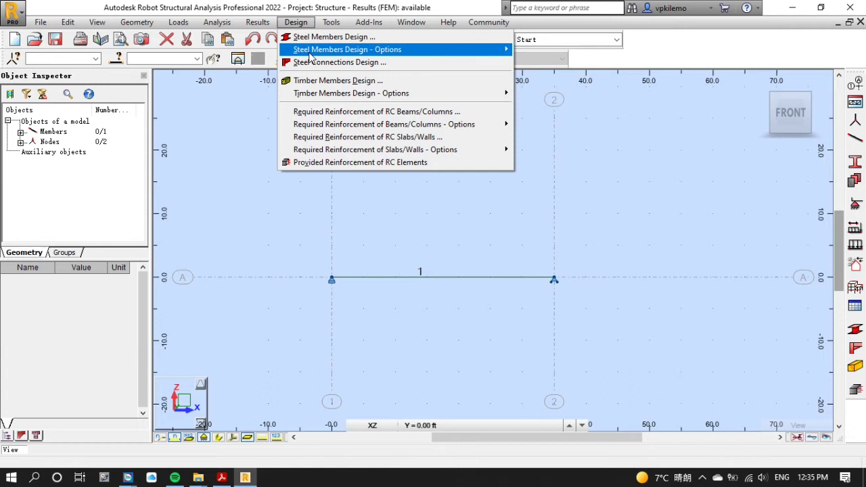
mouse_move(362, 53)
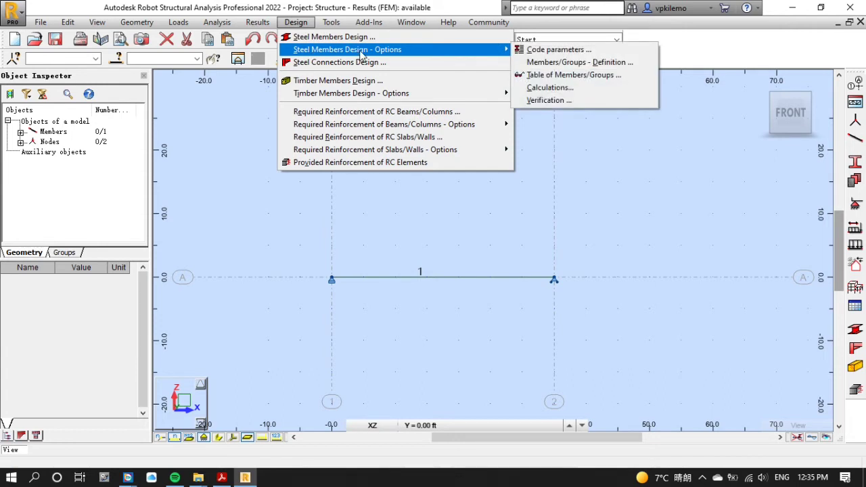
left_click(549, 62)
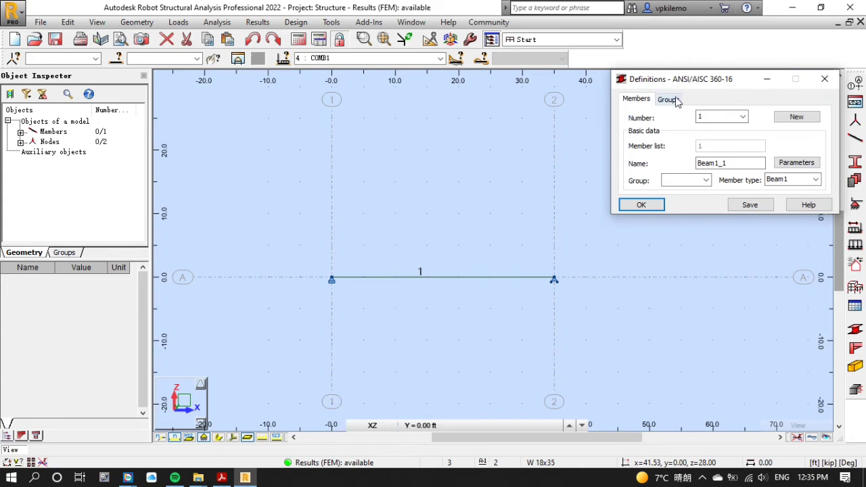
left_click(673, 101)
left_click(797, 119)
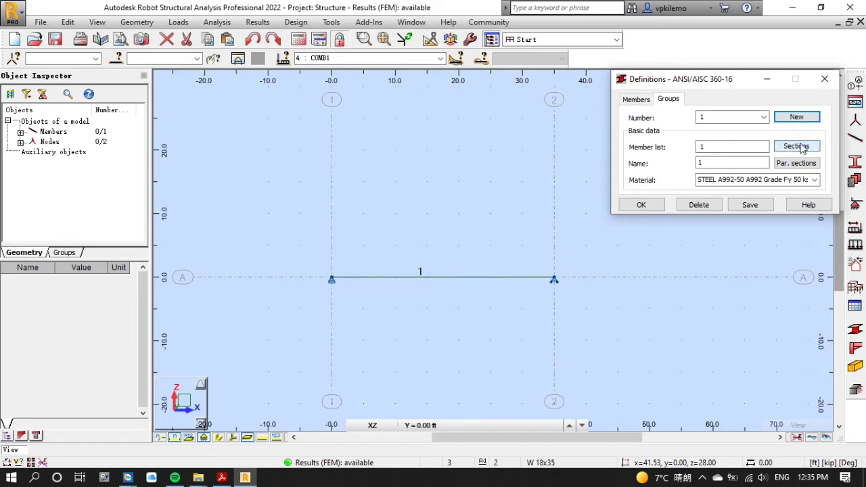
Step: Set the group's candidate sections to all AISC 15.0 W shapes and save it
left_click(799, 148)
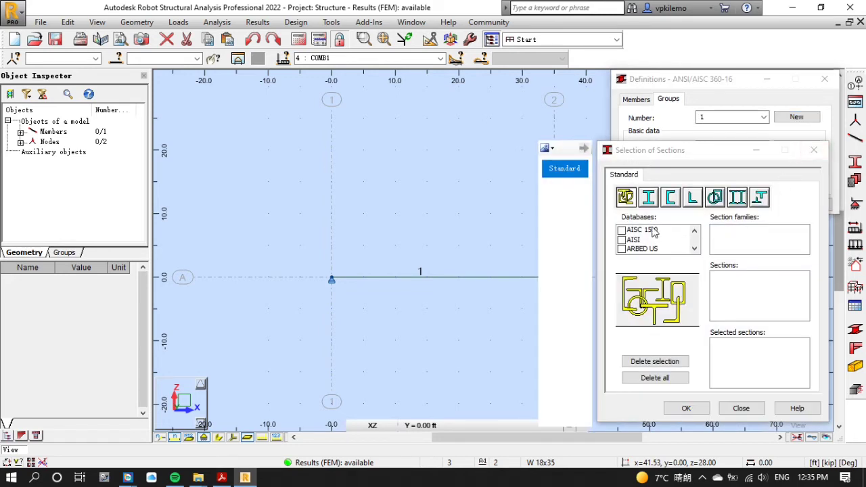
left_click(622, 231)
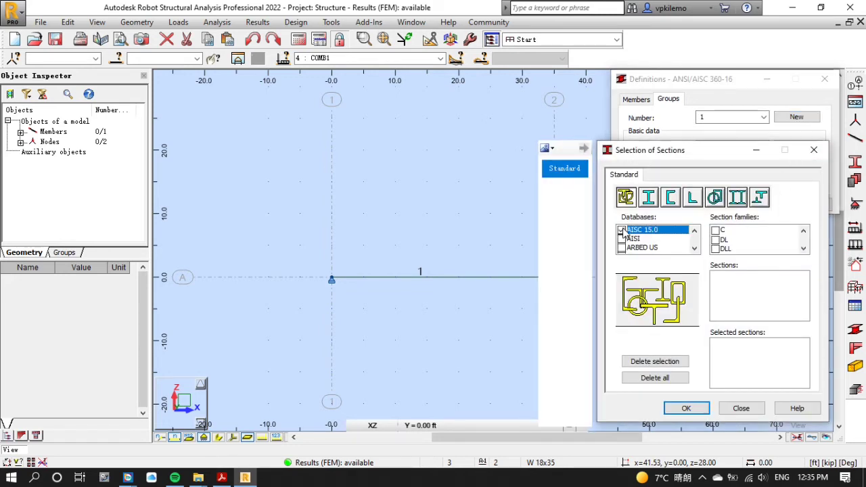
left_click(803, 248)
left_click(803, 230)
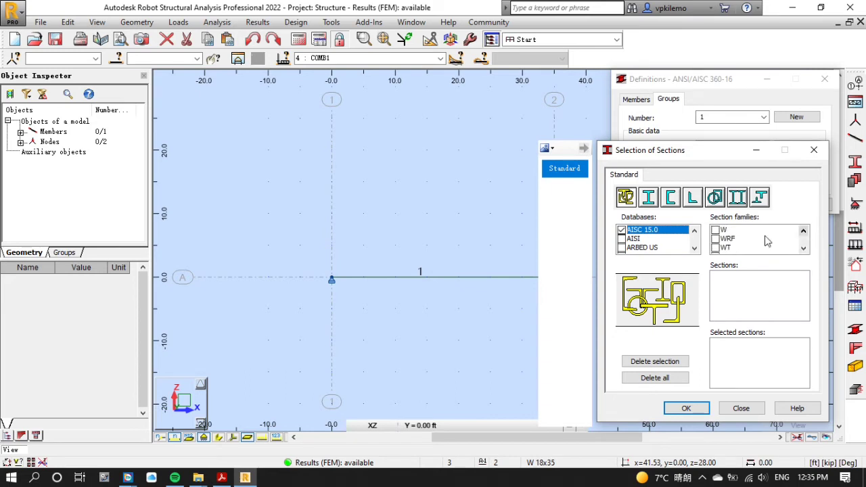
left_click(715, 230)
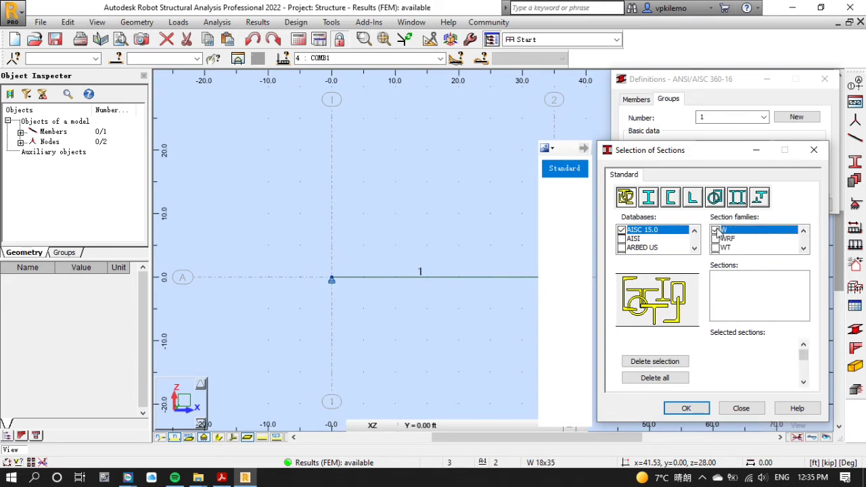
left_click(685, 409)
left_click(651, 206)
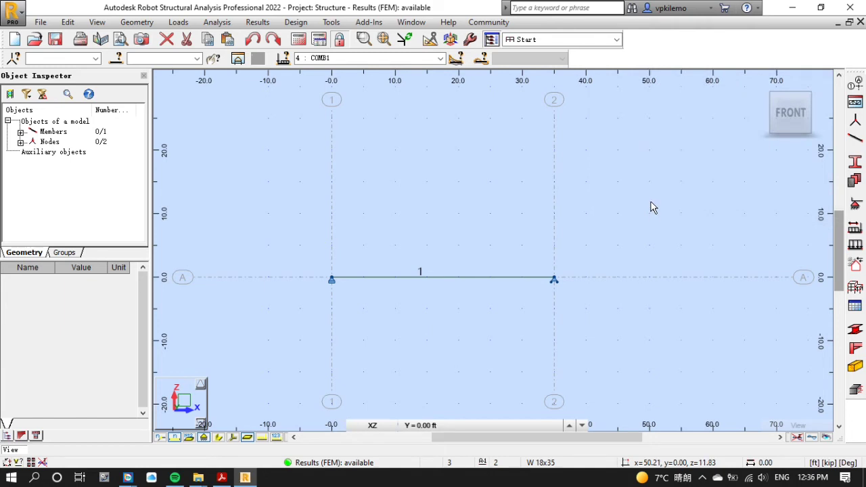
left_click(296, 22)
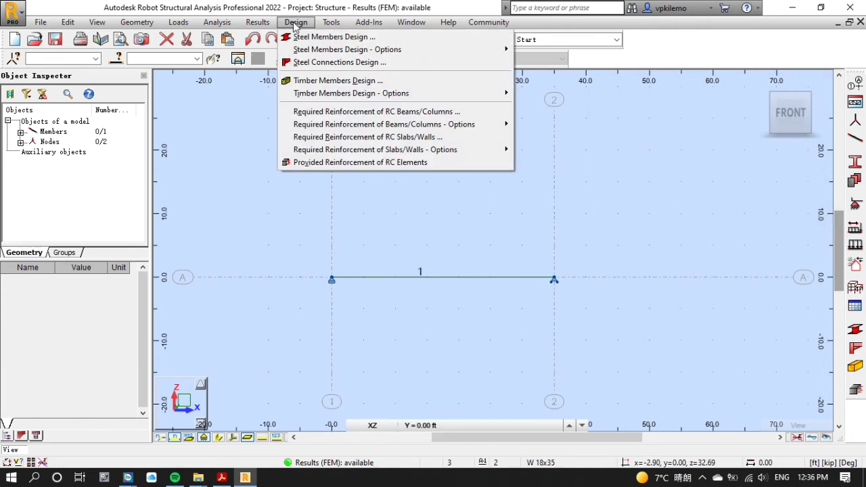
Step: Set SLS cases dead 2, live 3, total 2,3 and verify member 1, which fails at 1.07
mouse_move(434, 52)
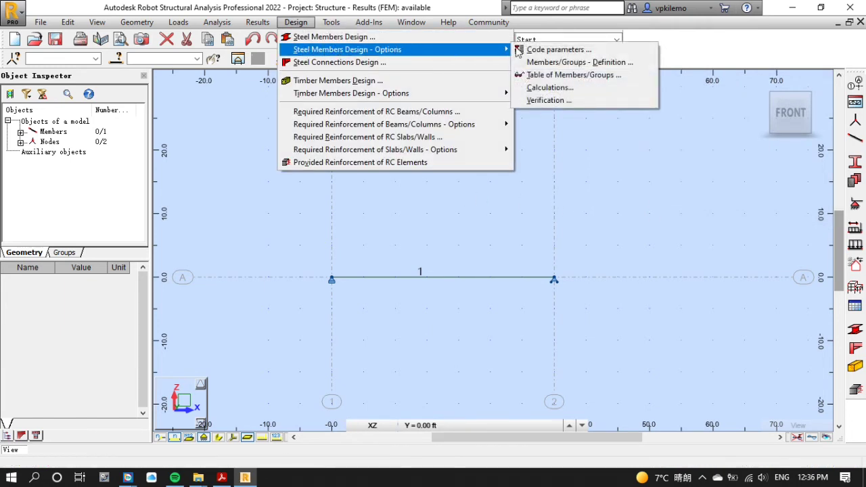
left_click(559, 89)
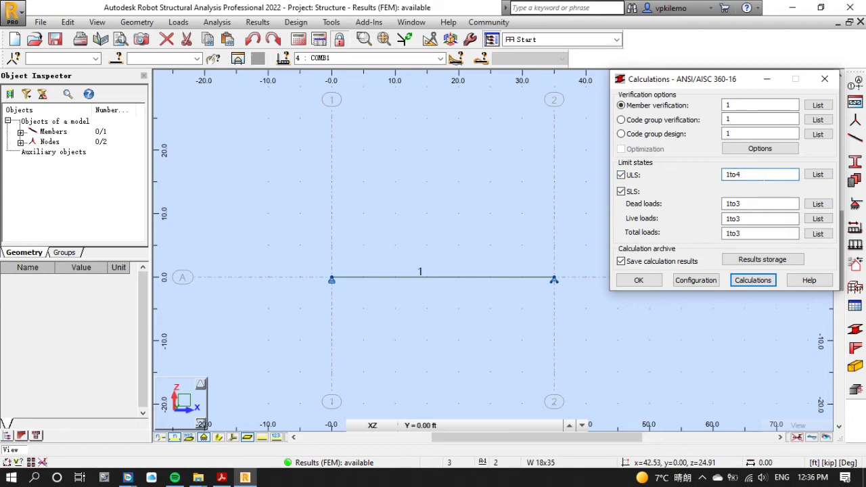
double_click(734, 203)
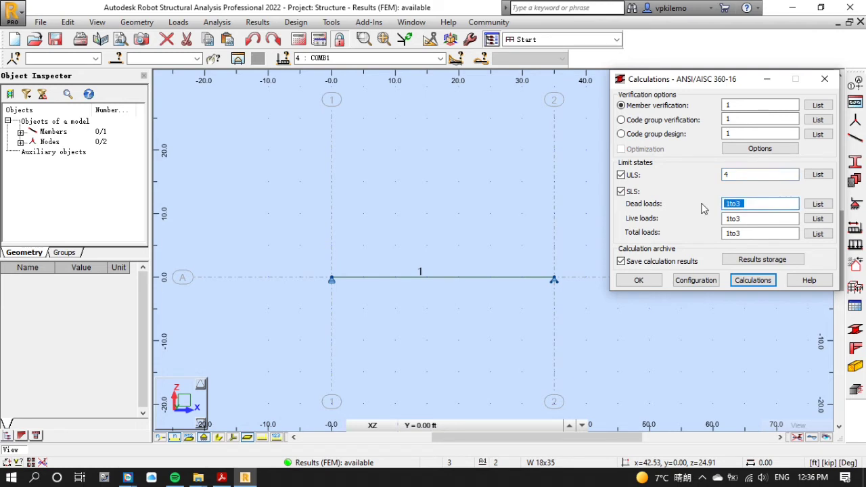
type("2")
key("Tab")
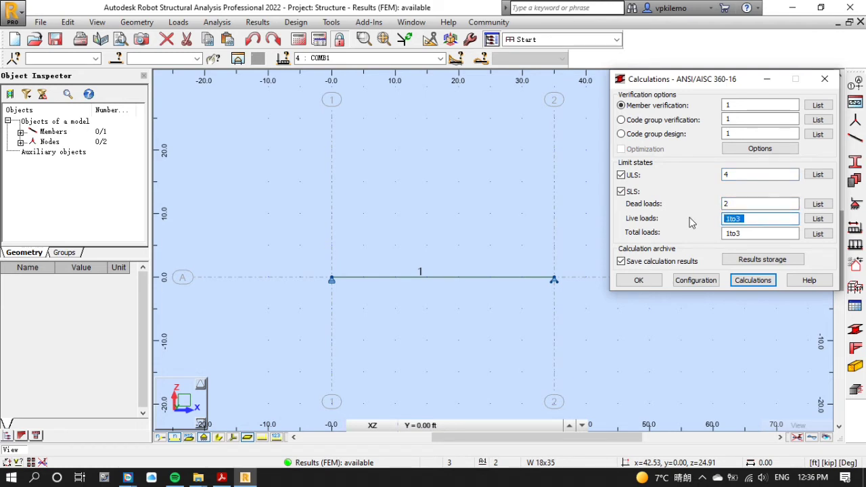
type("3")
left_click(751, 233)
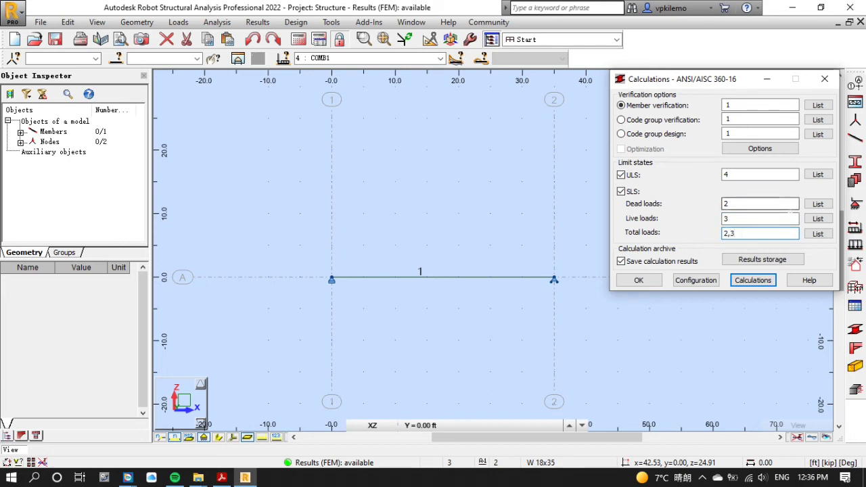
left_click(755, 281)
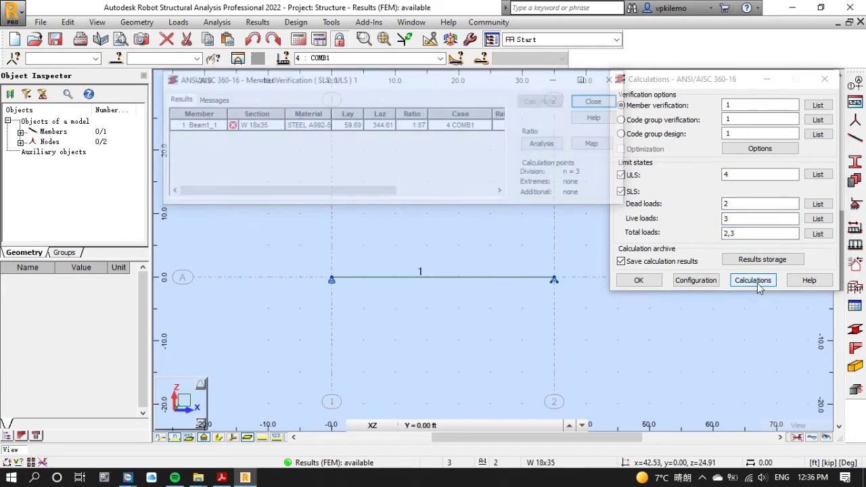
Step: Close the failing verification results without archiving them and select beam 1
left_click(598, 101)
left_click(316, 184)
left_click(390, 277)
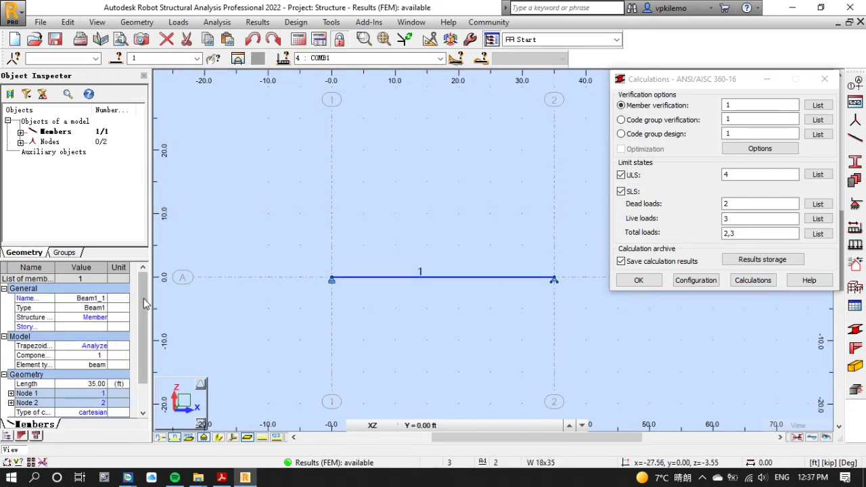
scroll(67, 345, "down", 3)
Step: Define a new W 18x40 section and assign it to beam 1, confirming the change
left_click(29, 356)
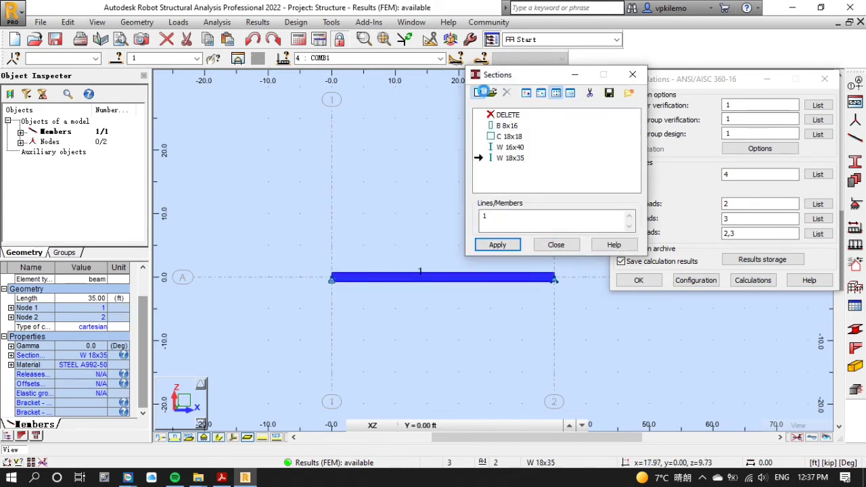
left_click(482, 92)
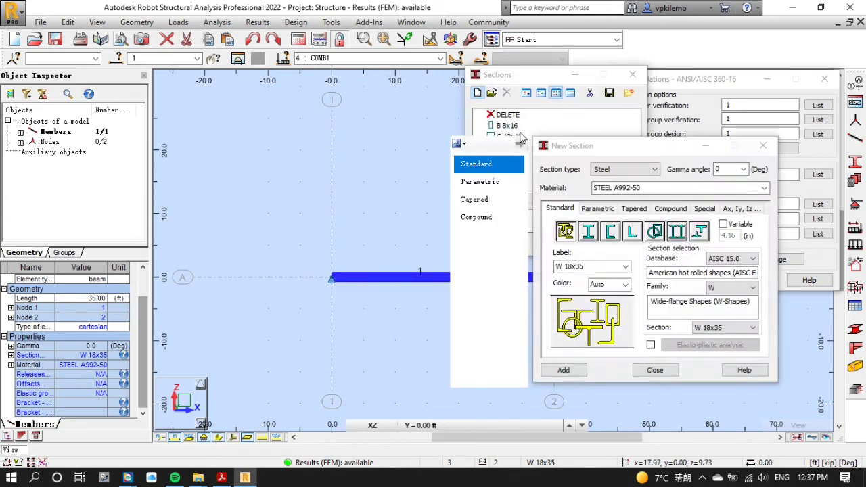
left_click(750, 329)
left_click(750, 87)
left_click(575, 371)
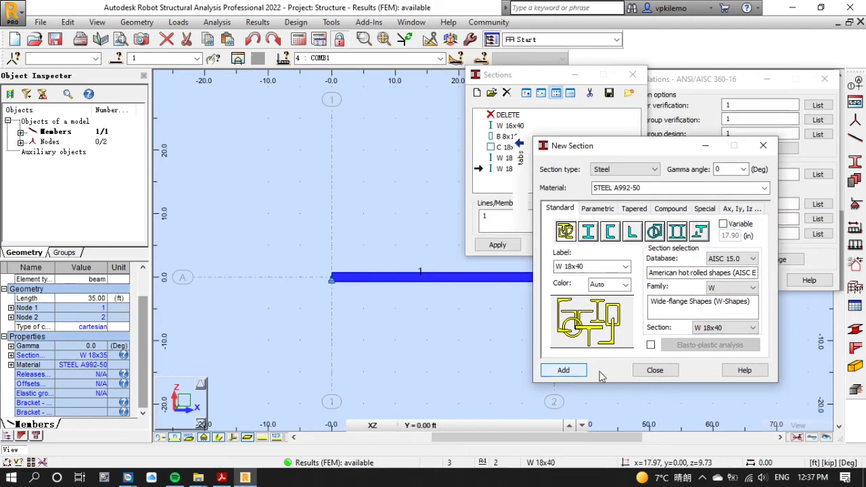
left_click(654, 370)
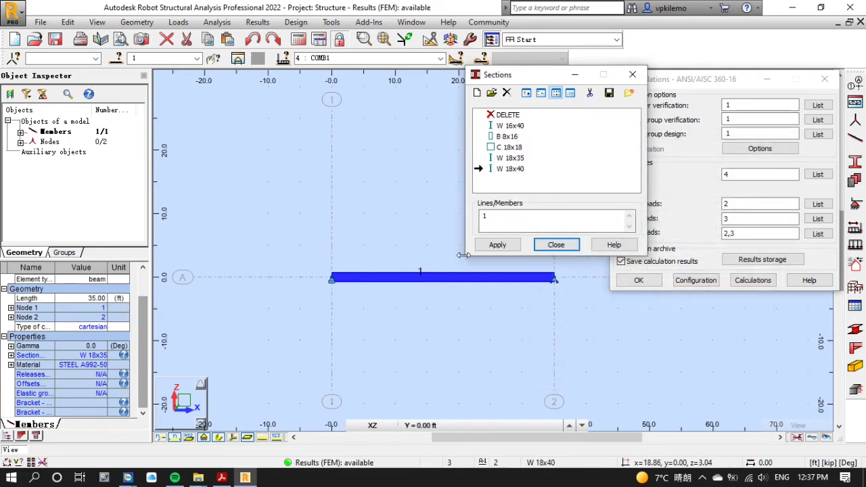
left_click(497, 245)
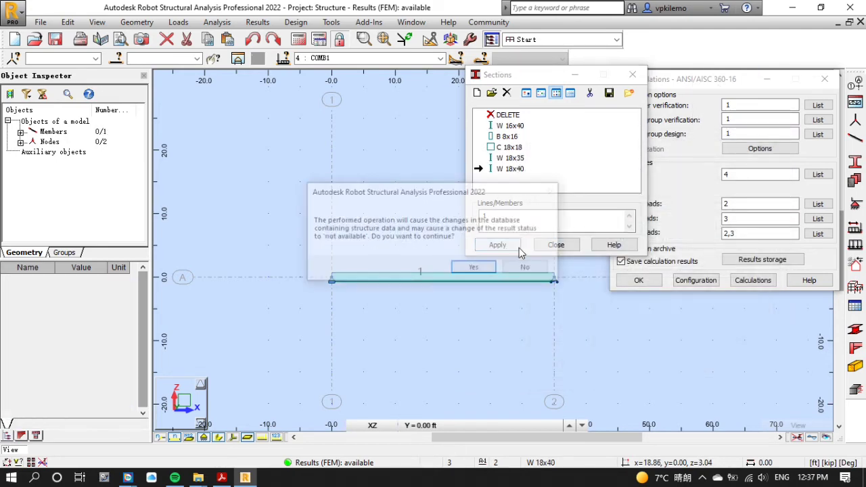
left_click(474, 269)
left_click(560, 245)
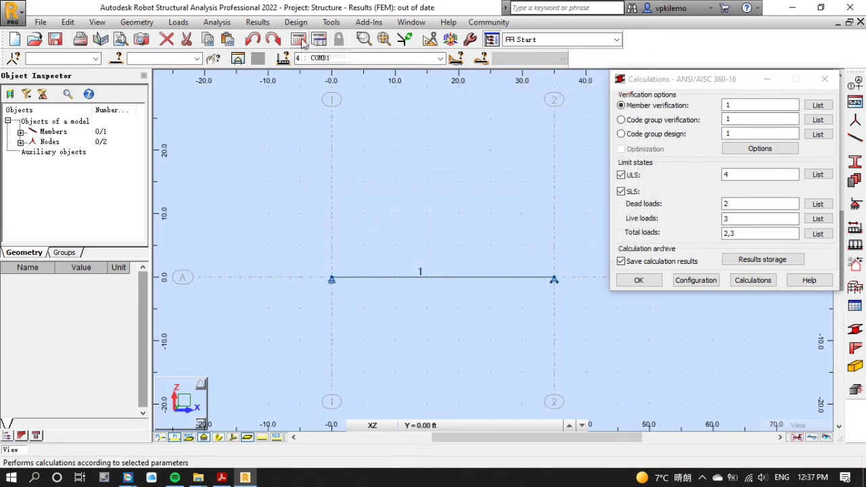
Step: Rerun the analysis and verify W 18x40 for ULS combination 4, archive the results, and select beam 1
left_click(301, 40)
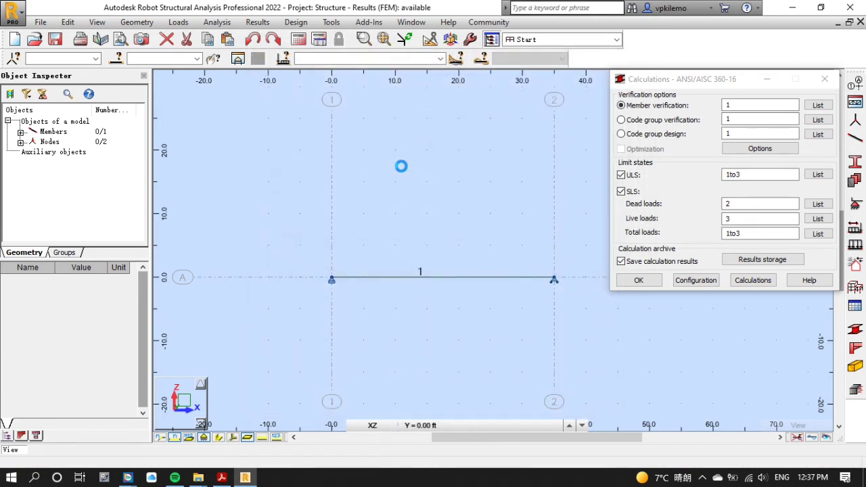
type("4")
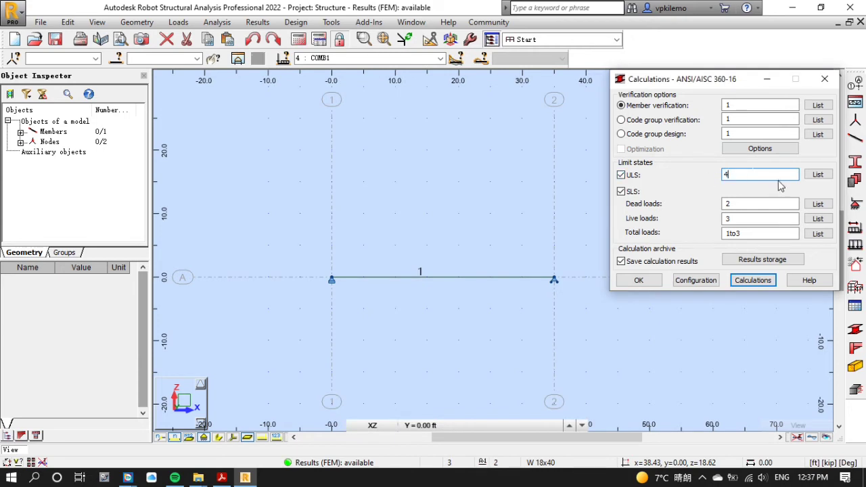
left_click(750, 282)
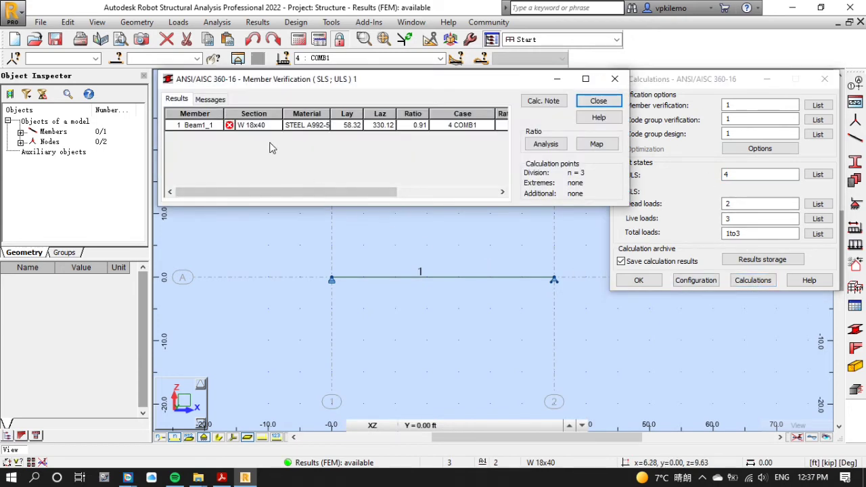
left_click(598, 101)
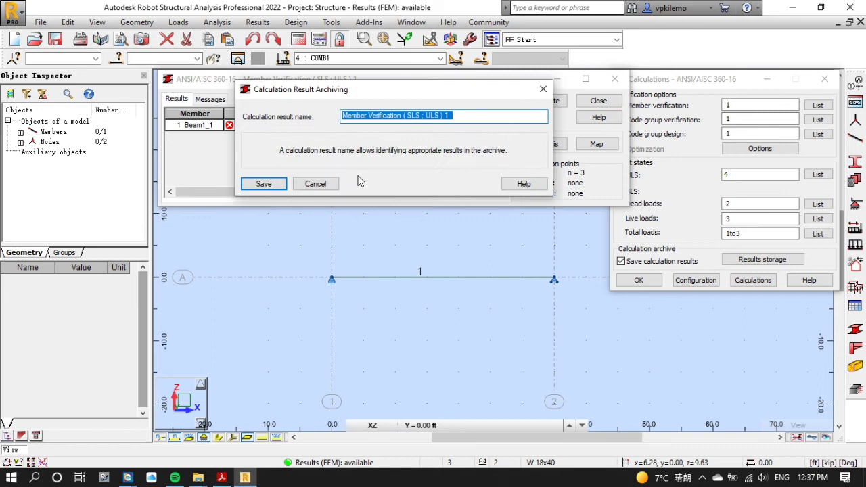
left_click(262, 184)
left_click(370, 281)
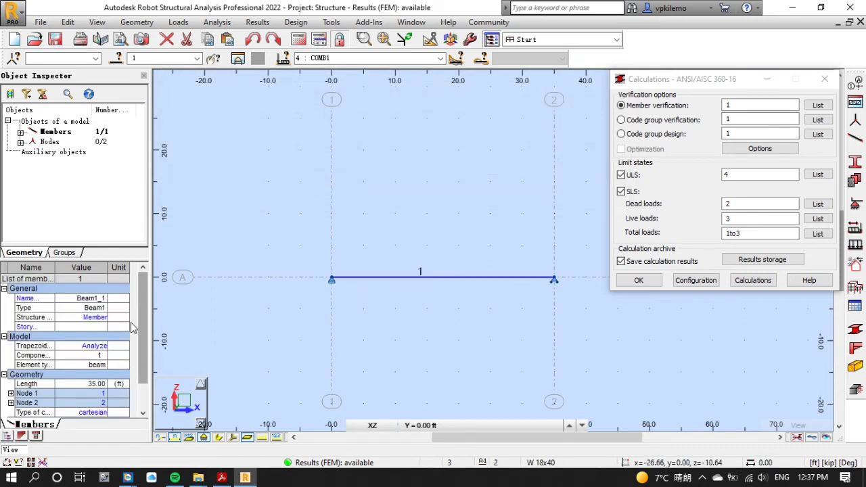
scroll(135, 327, "down", 3)
Step: Add a new W 18x46 section and apply it to beam 1, confirming the reassignment
left_click(36, 366)
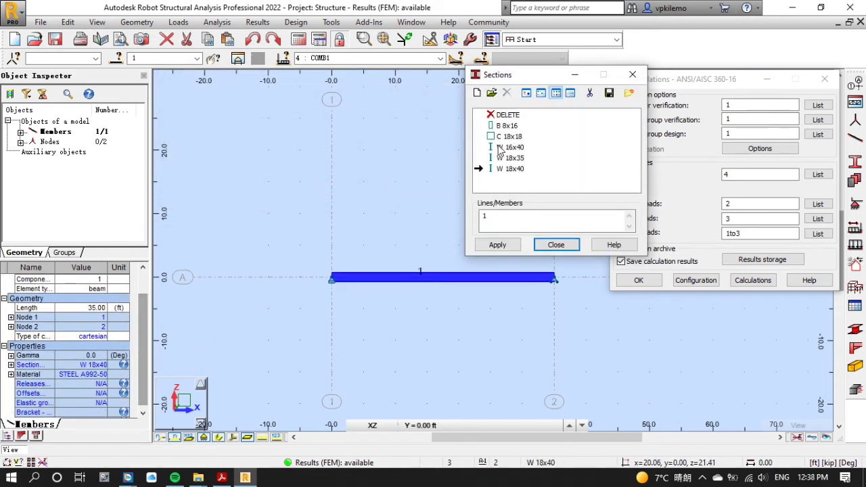
left_click(483, 93)
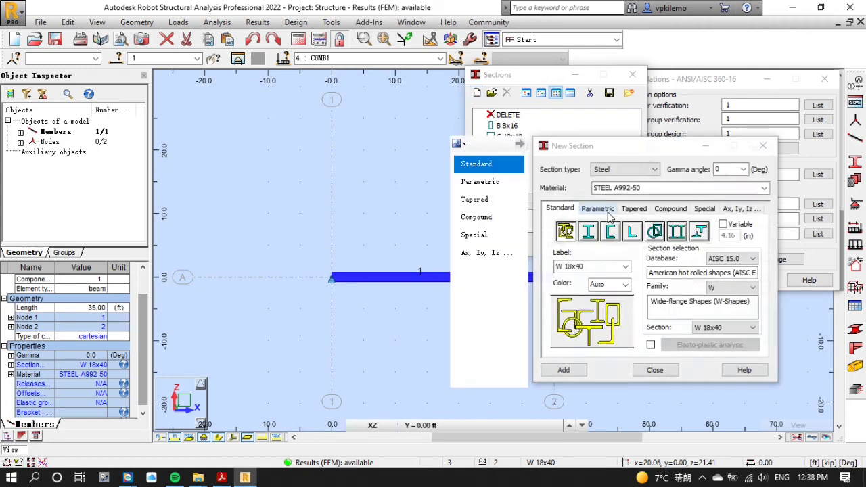
left_click(725, 327)
left_click(718, 95)
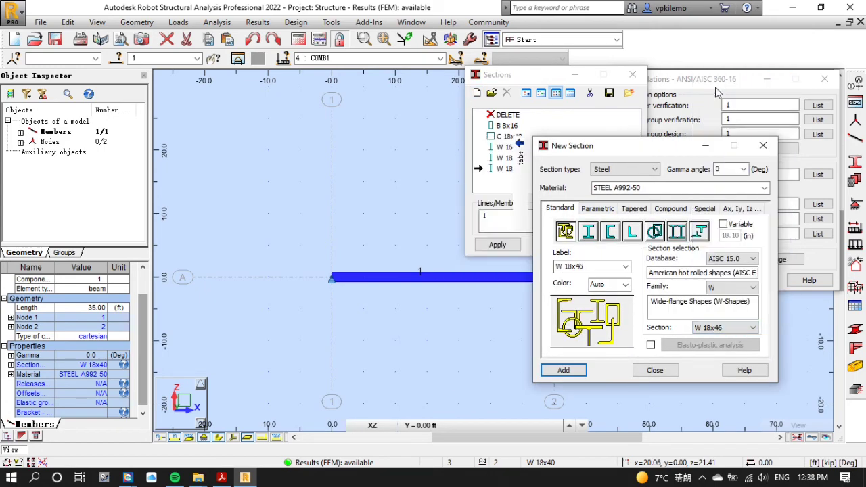
left_click(563, 370)
left_click(655, 370)
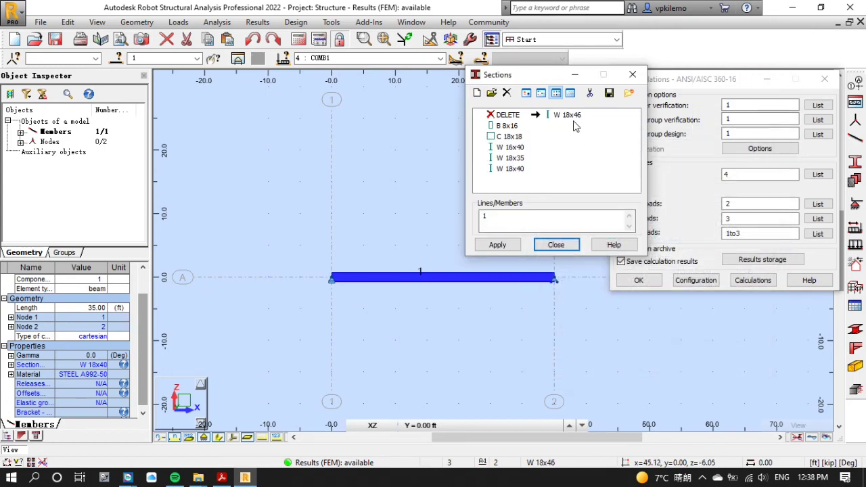
left_click(497, 244)
left_click(473, 269)
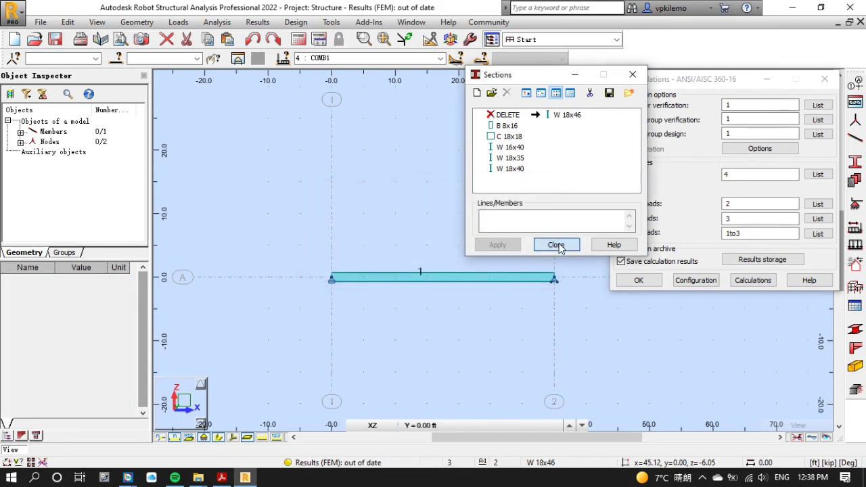
left_click(555, 244)
Step: Verify W 18x46 for ULS combination 4, close the results without archiving, and select beam 1
left_click(752, 280)
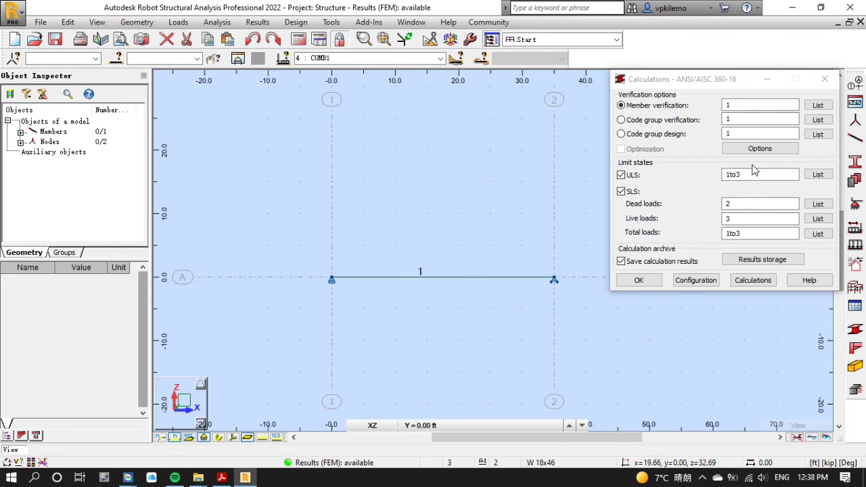
type("4")
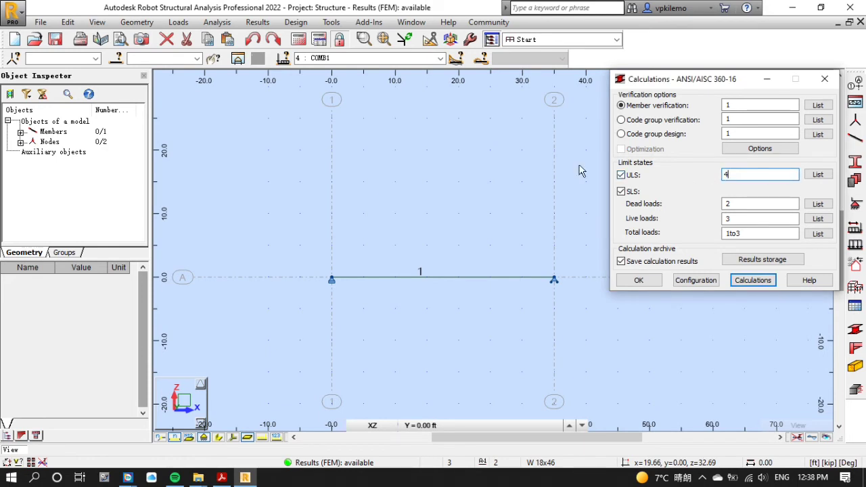
left_click(754, 280)
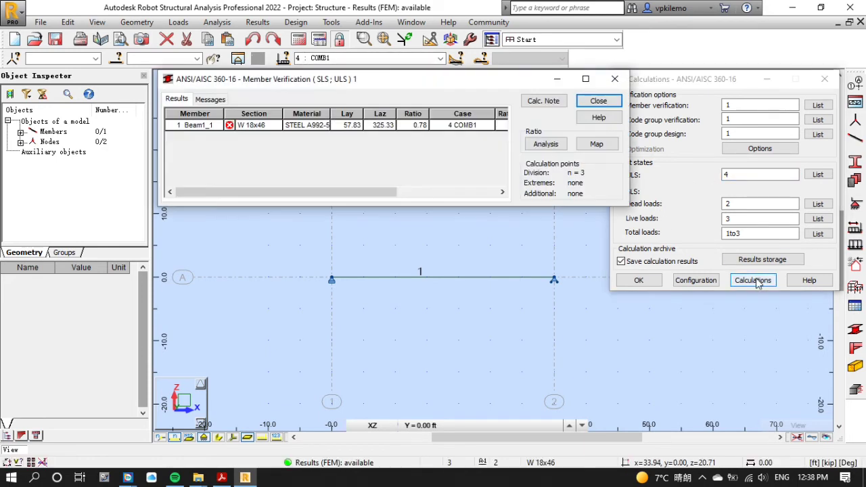
left_click(586, 100)
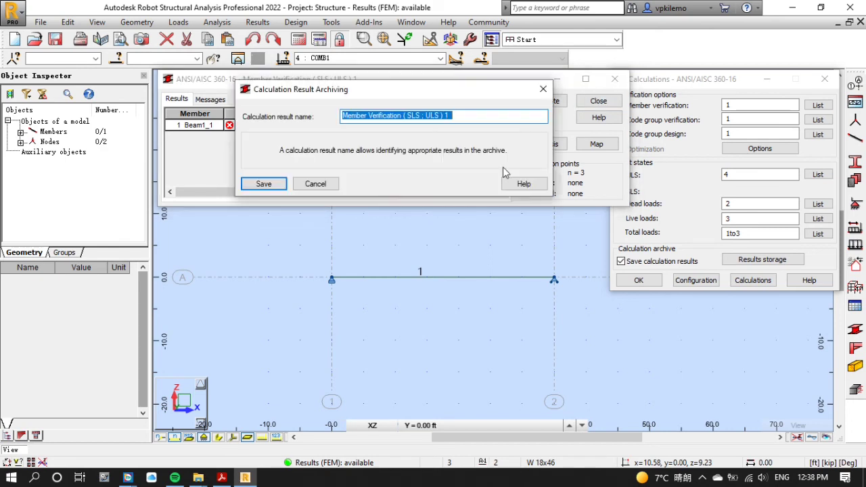
left_click(318, 184)
left_click(334, 280)
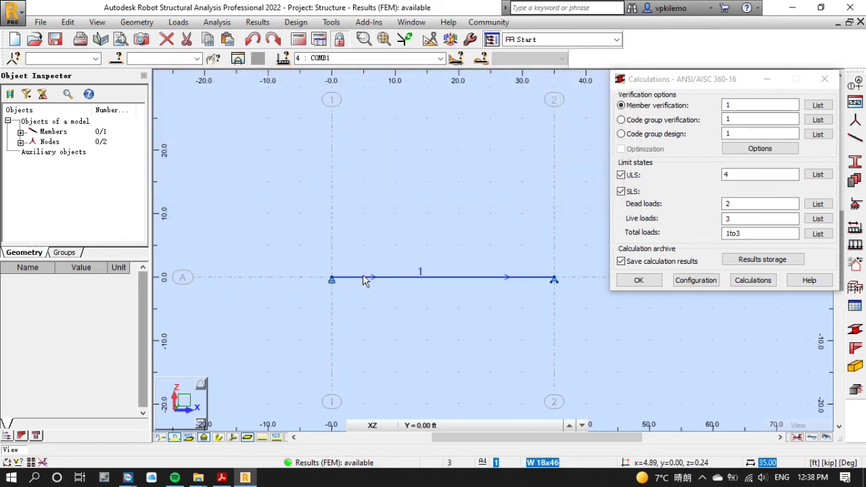
scroll(139, 347, "down", 3)
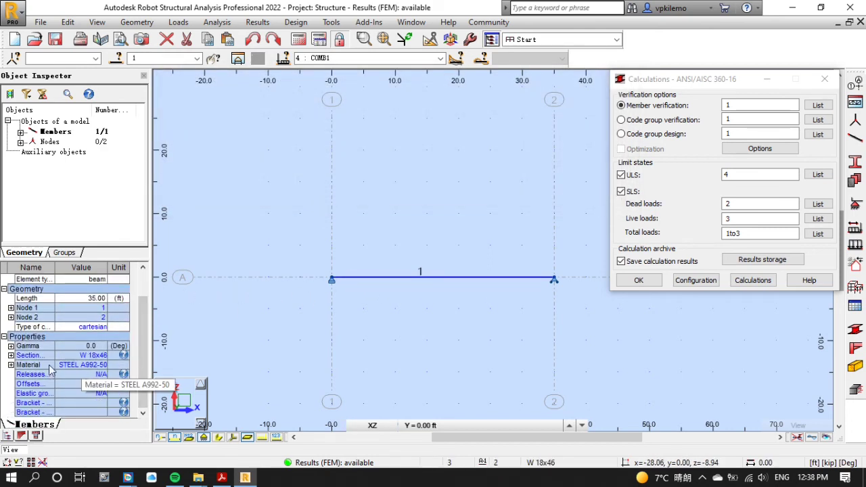
Step: Add a new W 18x50 section and apply it to beam 1, confirming the reassignment
left_click(27, 356)
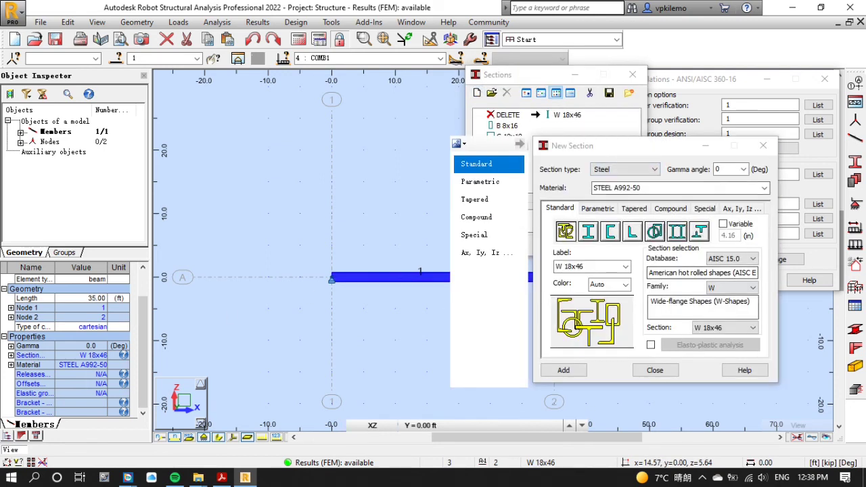
left_click(744, 327)
left_click(721, 87)
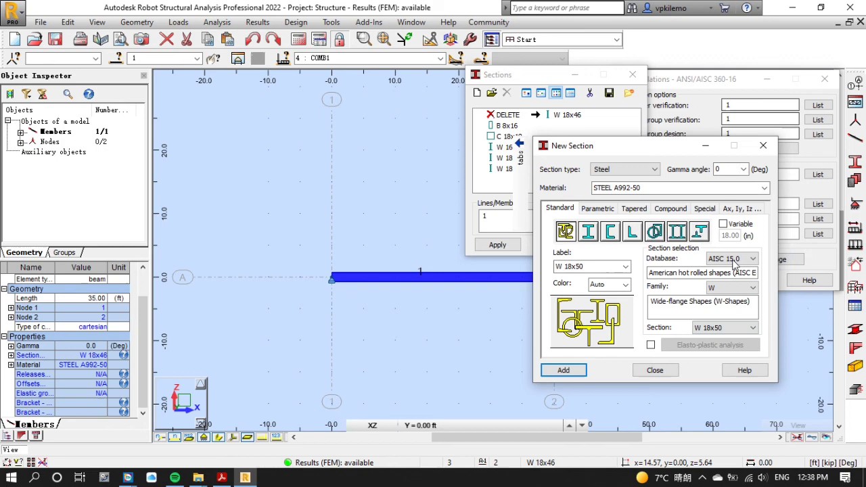
left_click(563, 370)
left_click(654, 370)
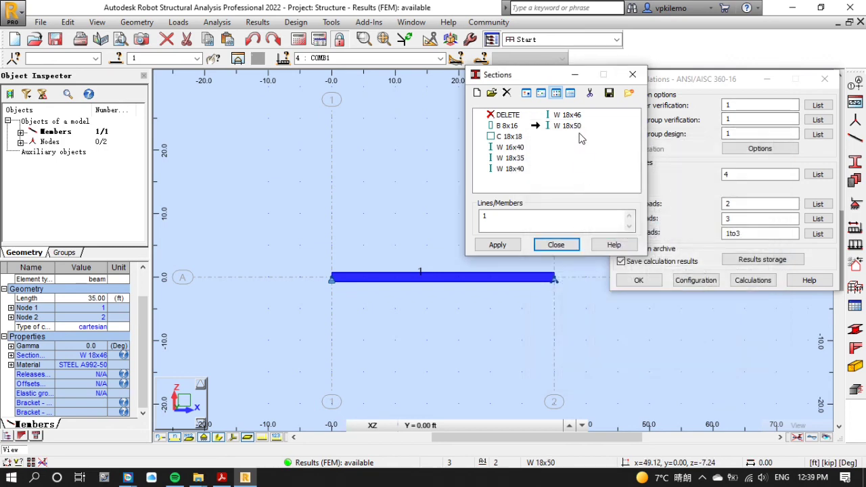
left_click(497, 245)
left_click(473, 268)
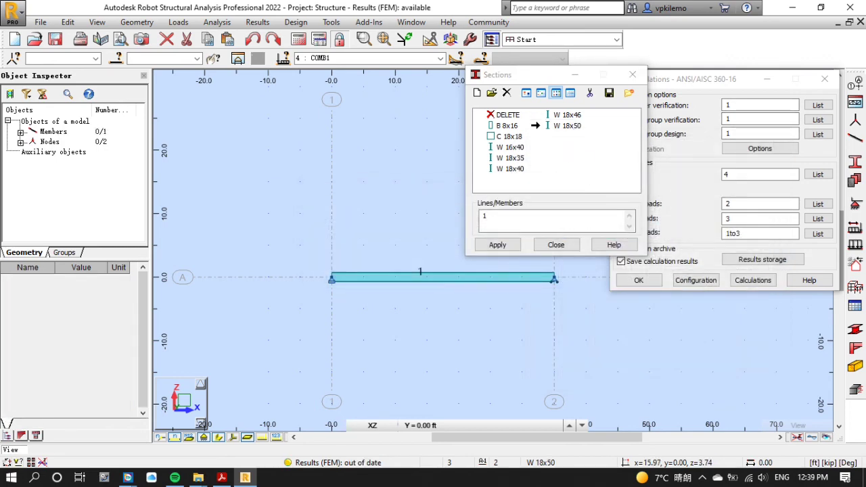
Step: Rerun the analysis and verify W 18x50 for ULS combination 4, passing at ratio 0.70
left_click(752, 280)
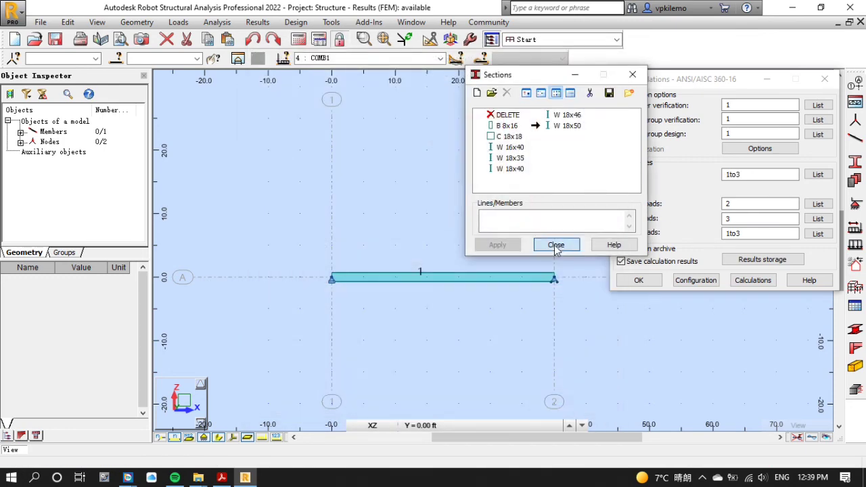
left_click(556, 246)
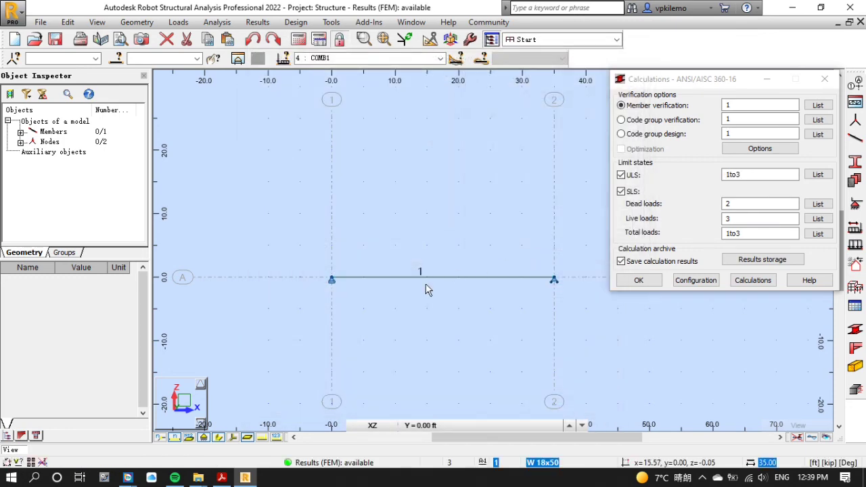
left_click_drag(784, 175, 688, 182)
type("4")
left_click(752, 280)
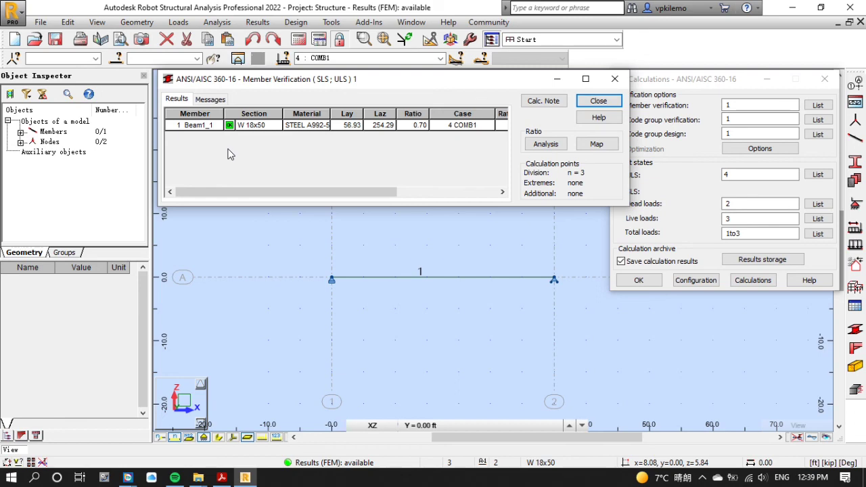
Step: Compare the W 18x50 result against the AISC design example PDF, then return to Robot
left_click(222, 477)
scroll(426, 312, "down", 10)
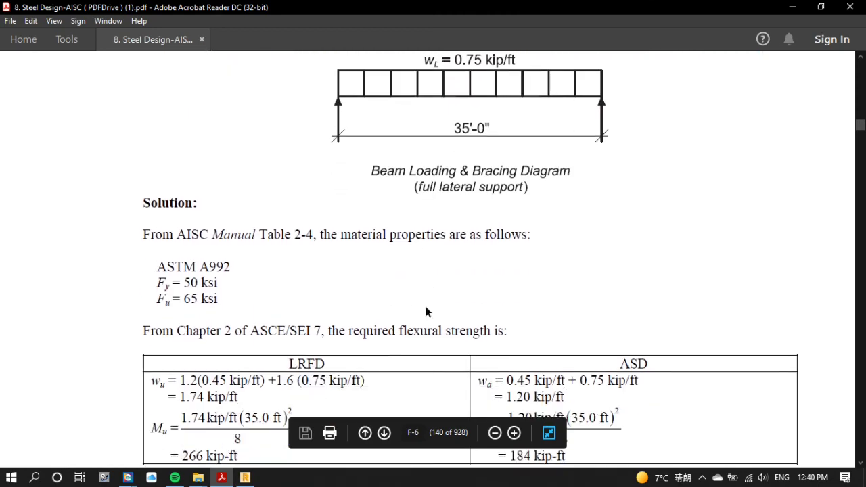
scroll(426, 312, "down", 10)
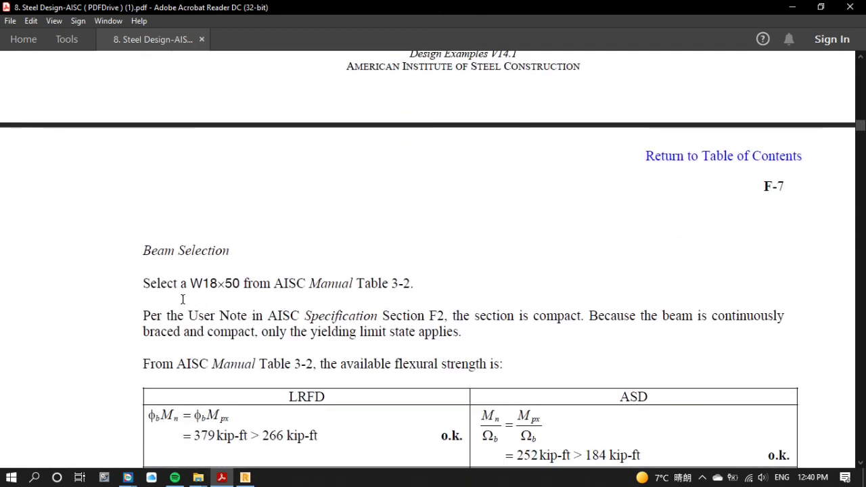
key("alt+Tab")
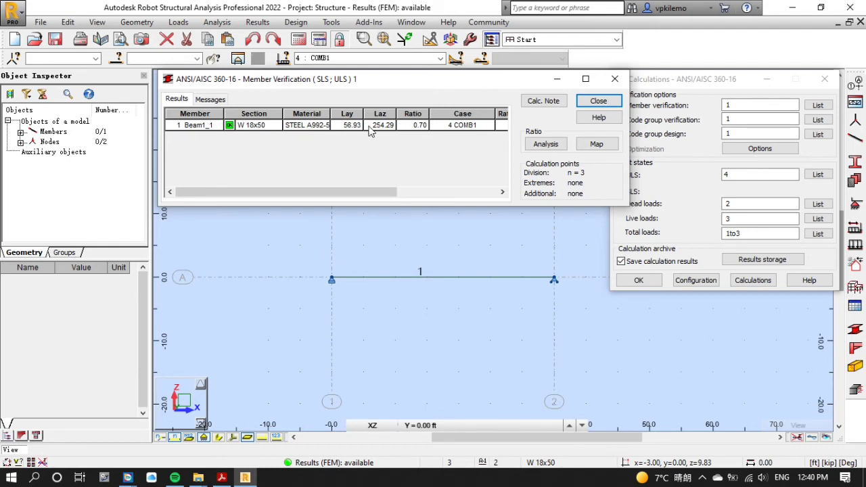
Step: Generate the full W 18x50 calculation note, maximize it, and scroll to 'Section OK !!!'
left_click(548, 102)
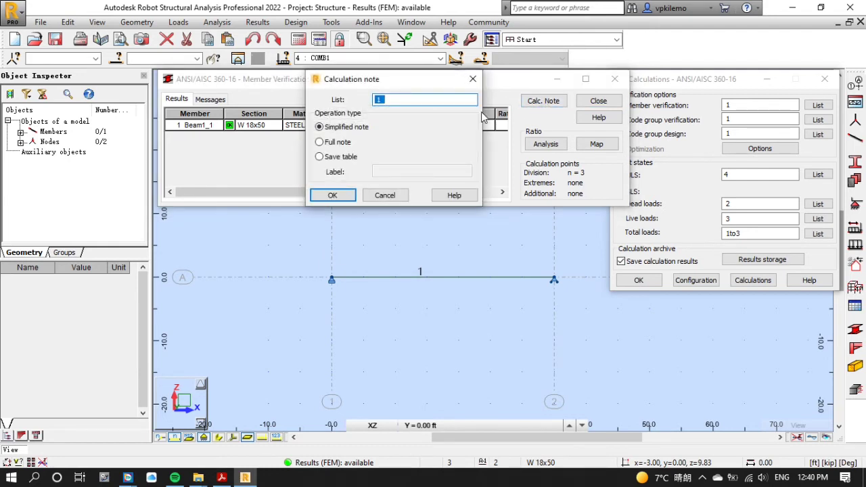
left_click(319, 142)
left_click(333, 196)
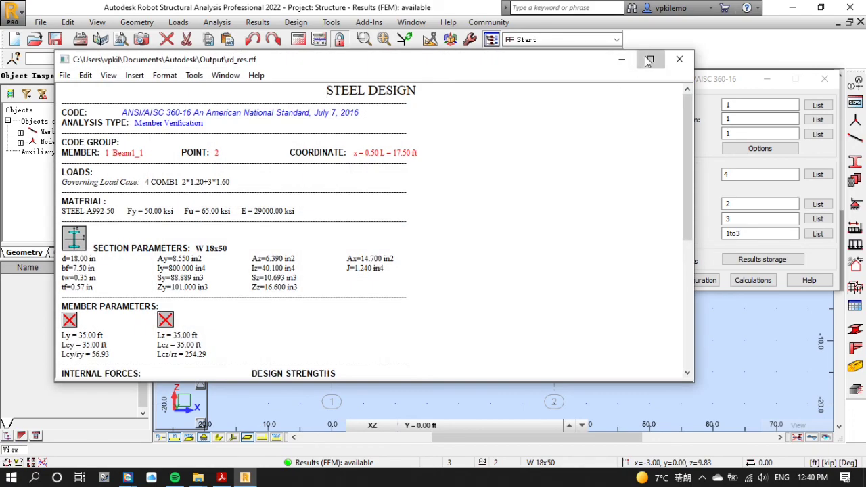
left_click(650, 59)
scroll(433, 243, "down", 3)
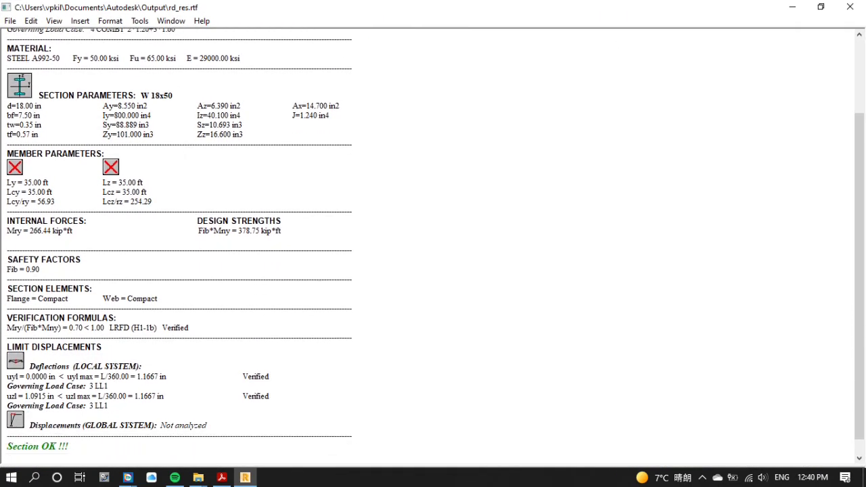
scroll(432, 243, "down", 1)
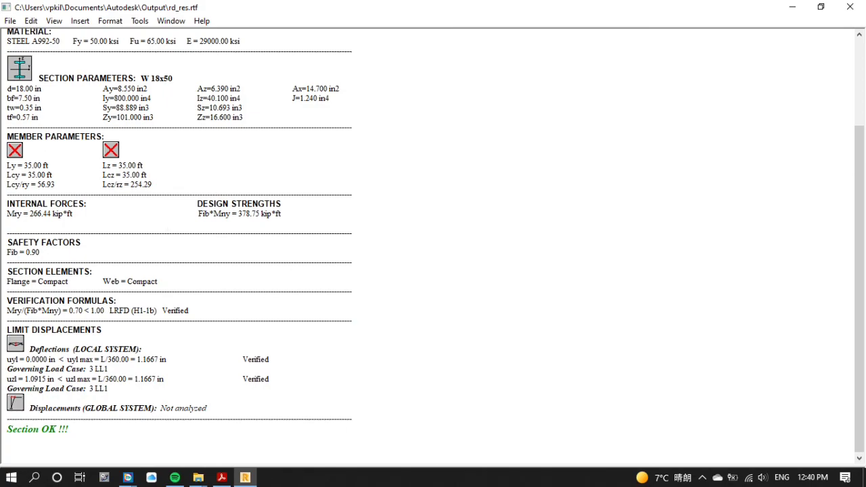